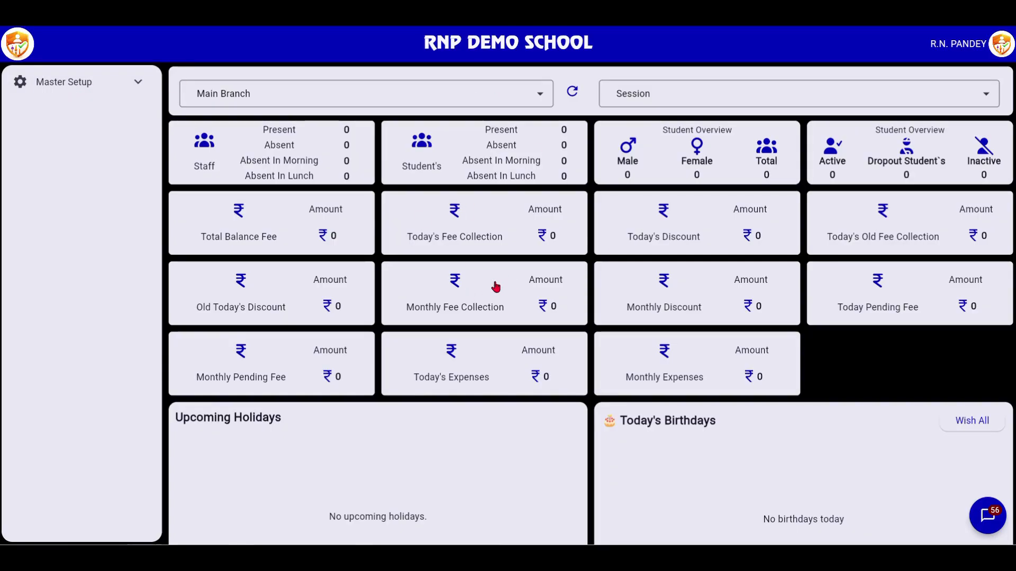
Open the Parameters page of the master setup and look through all its parameter categories.
scroll(496, 287, "down", 2)
scroll(496, 287, "up", 2)
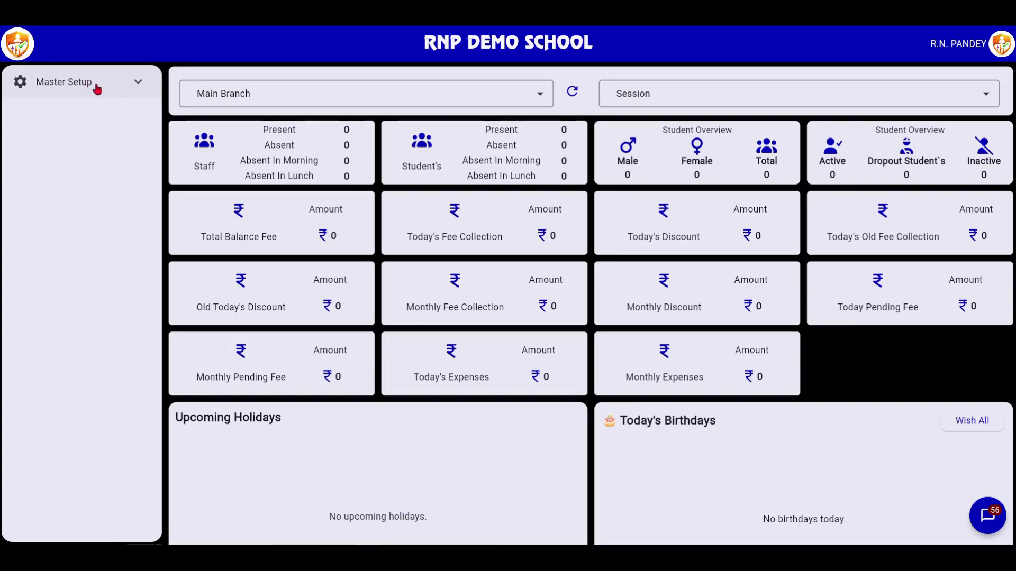
left_click(140, 85)
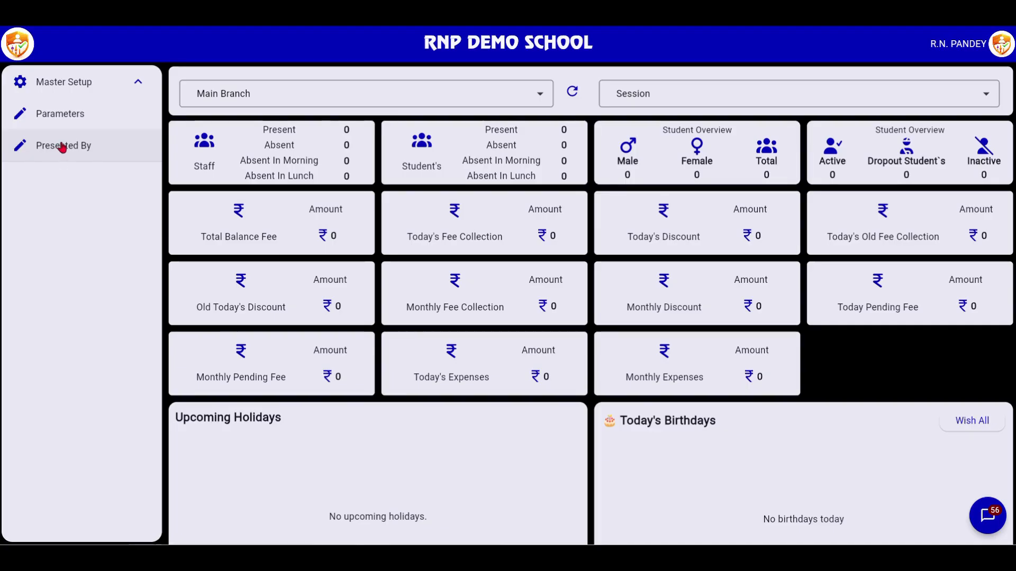
left_click(70, 114)
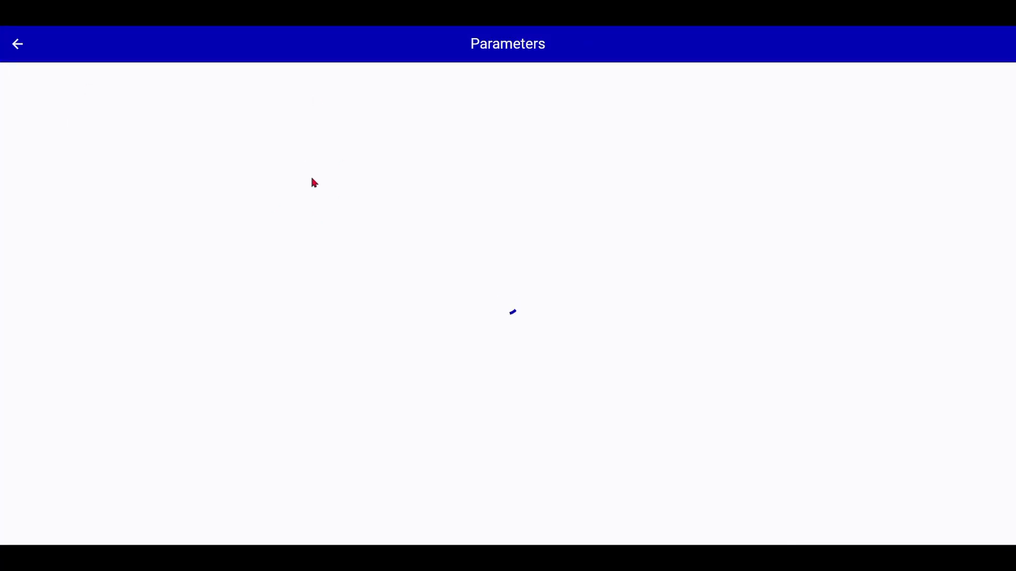
scroll(314, 182, "down", 7)
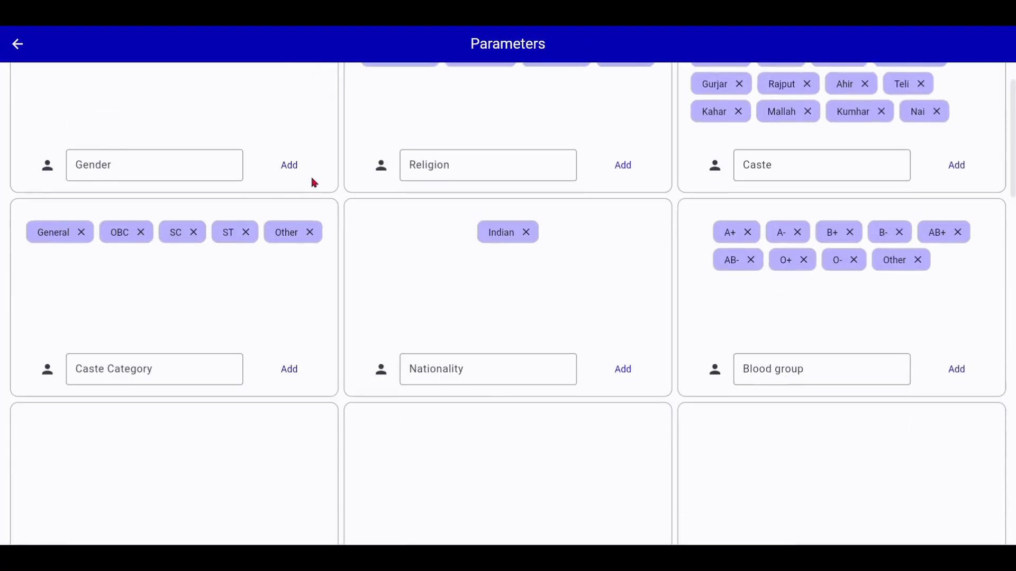
scroll(314, 183, "down", 10)
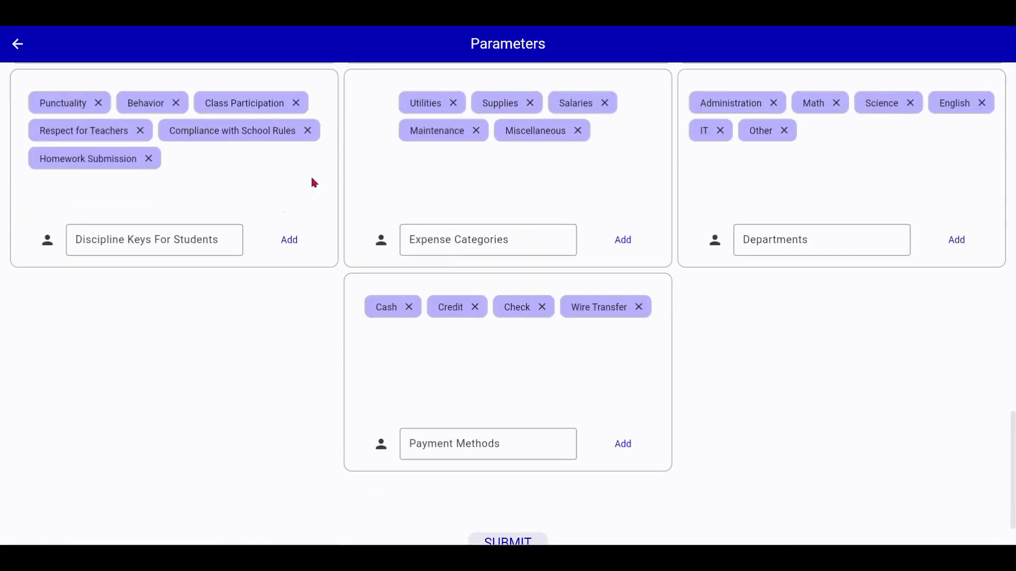
scroll(315, 182, "up", 12)
scroll(313, 183, "up", 3)
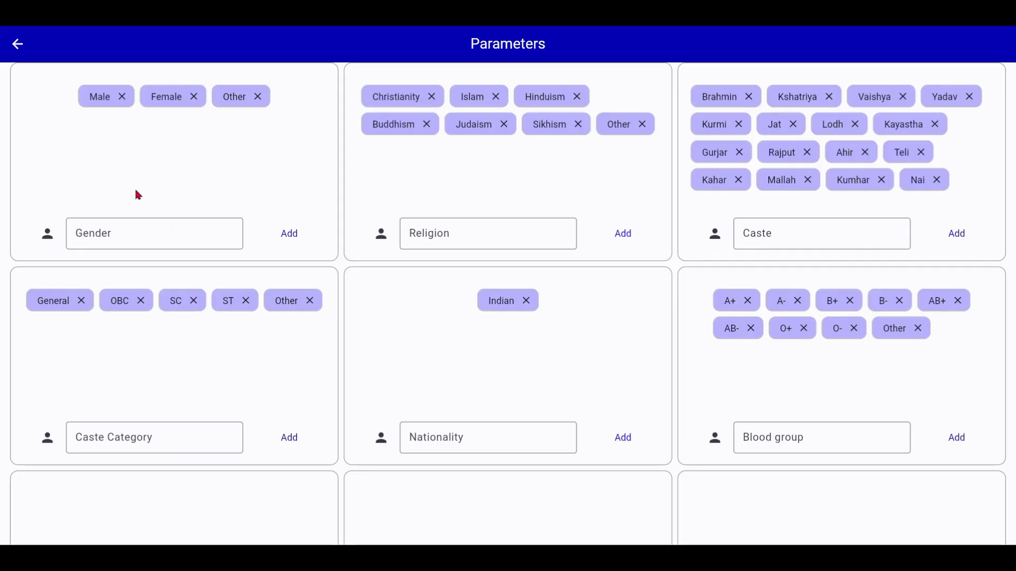
Examine the Gender and Religion parameter lists and their entry fields.
left_click(114, 231)
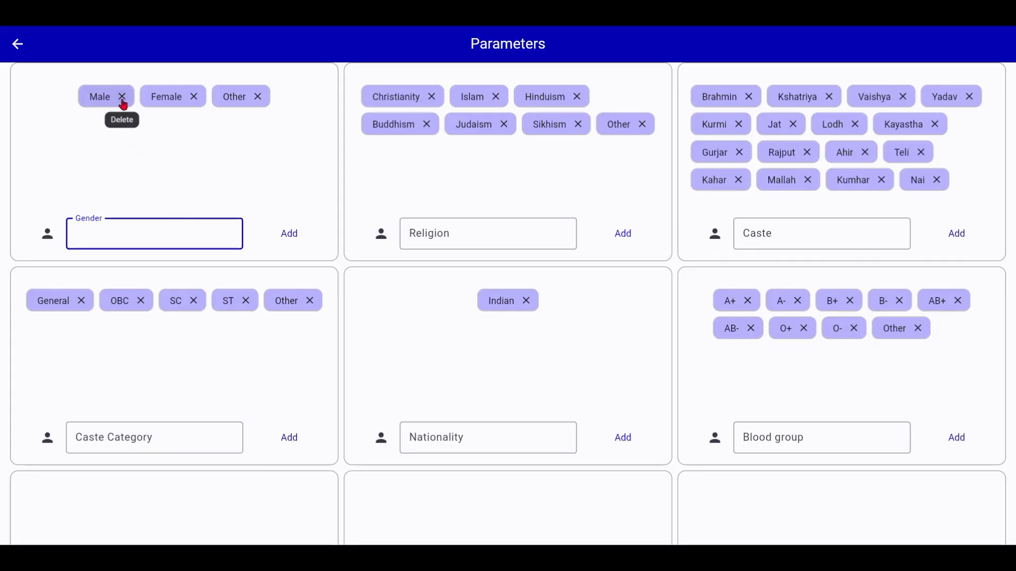
left_click(268, 176)
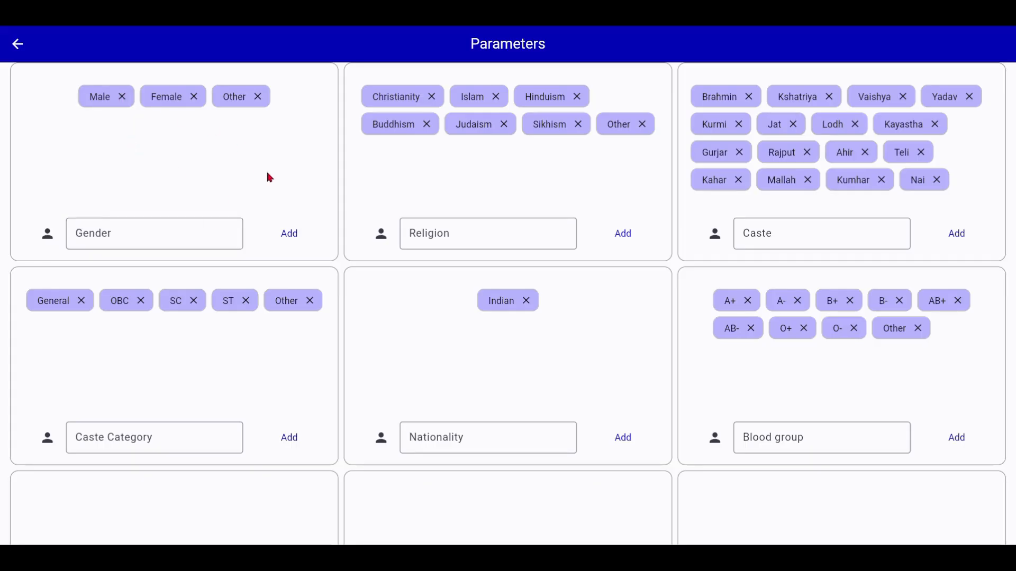
left_click(191, 229)
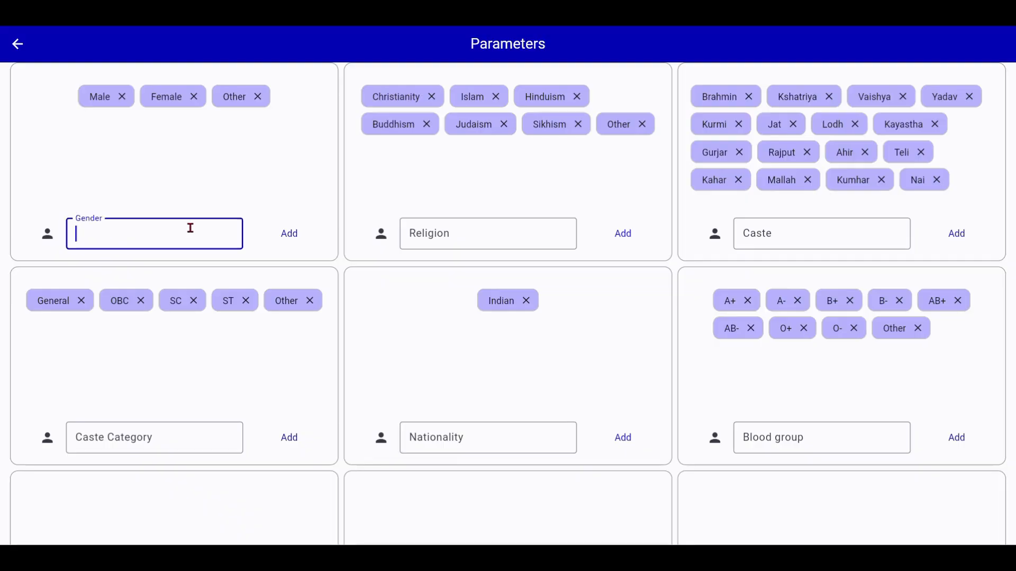
left_click(259, 175)
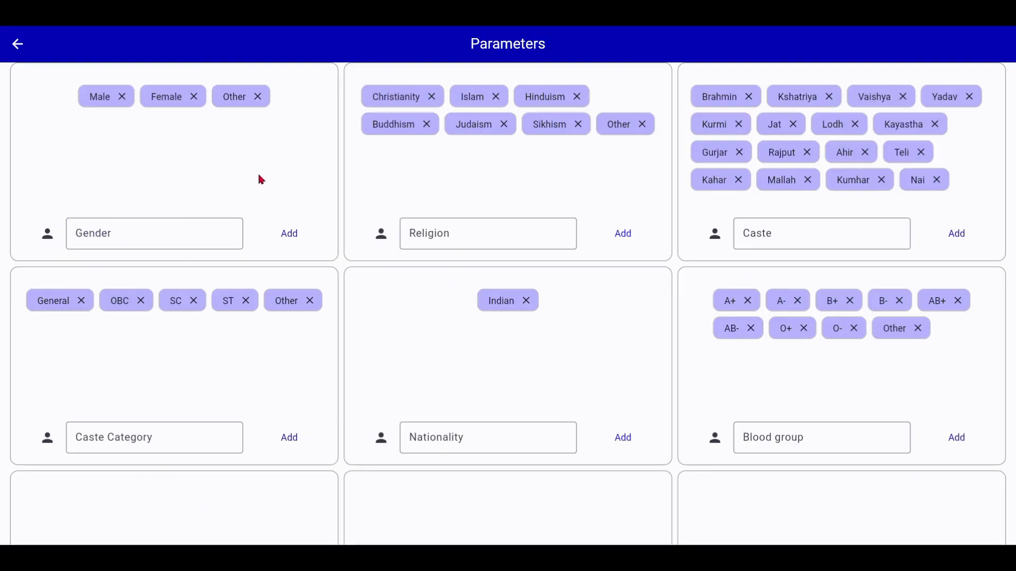
left_click(469, 231)
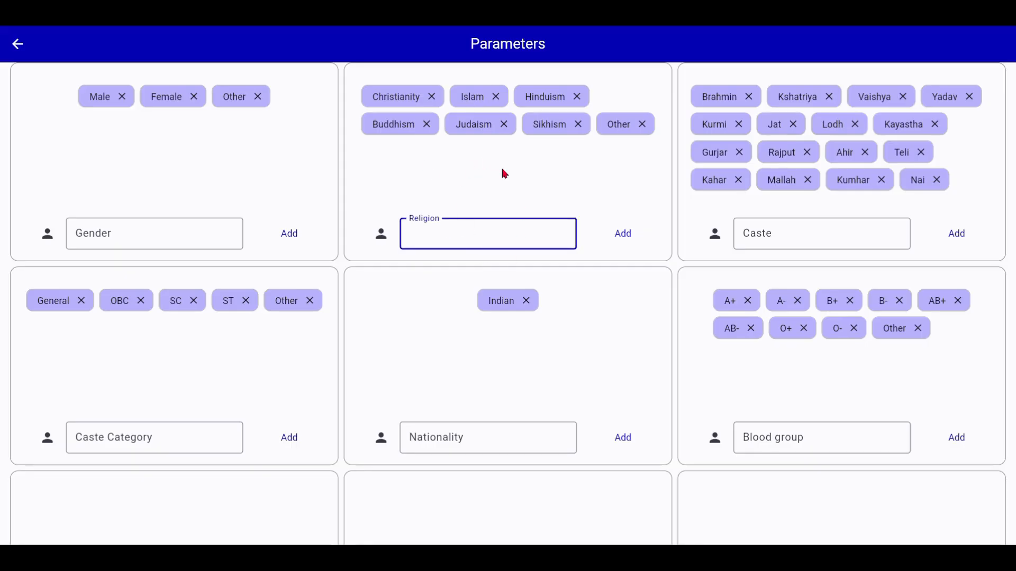
left_click(488, 172)
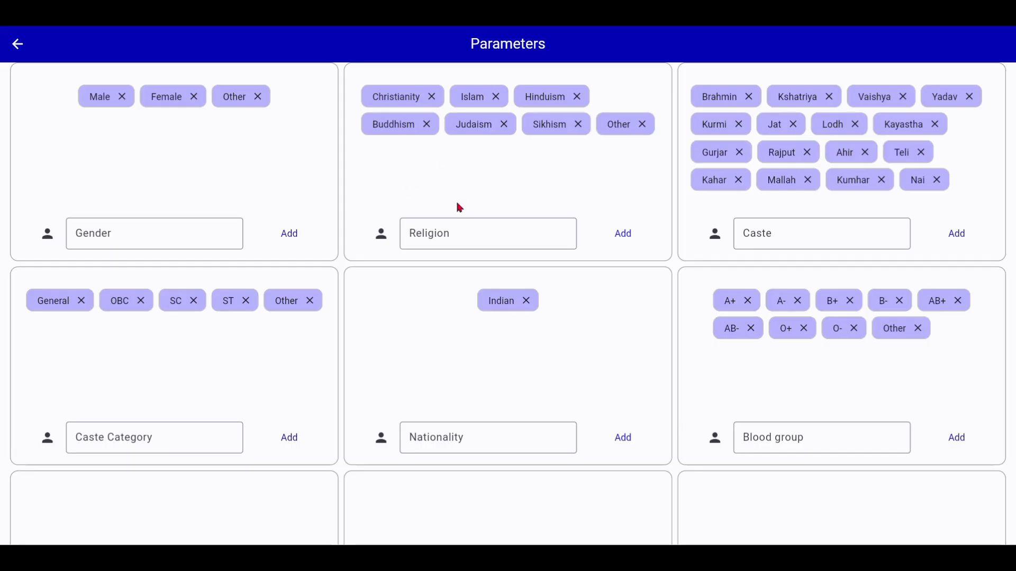
left_click(466, 232)
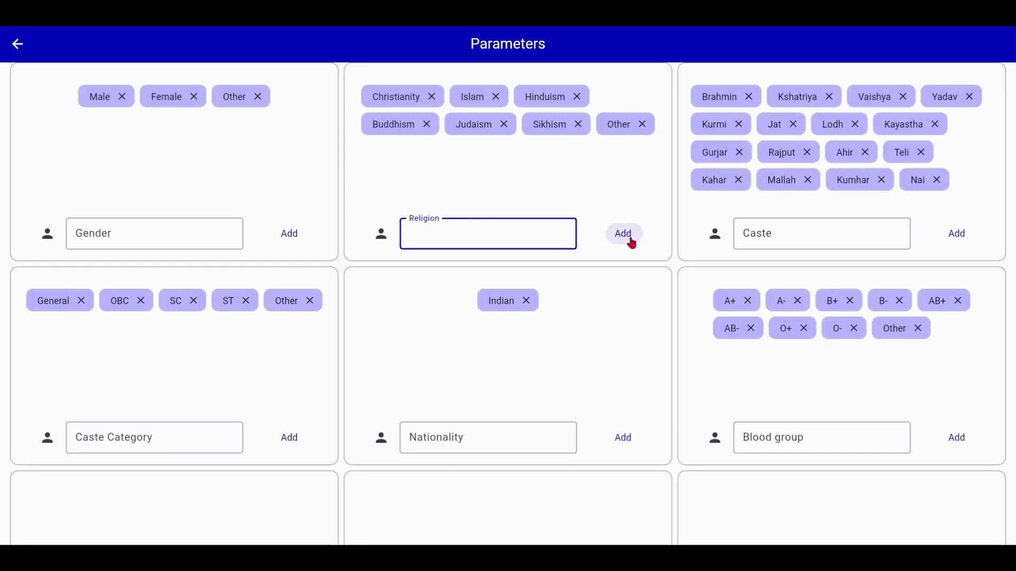
left_click(586, 171)
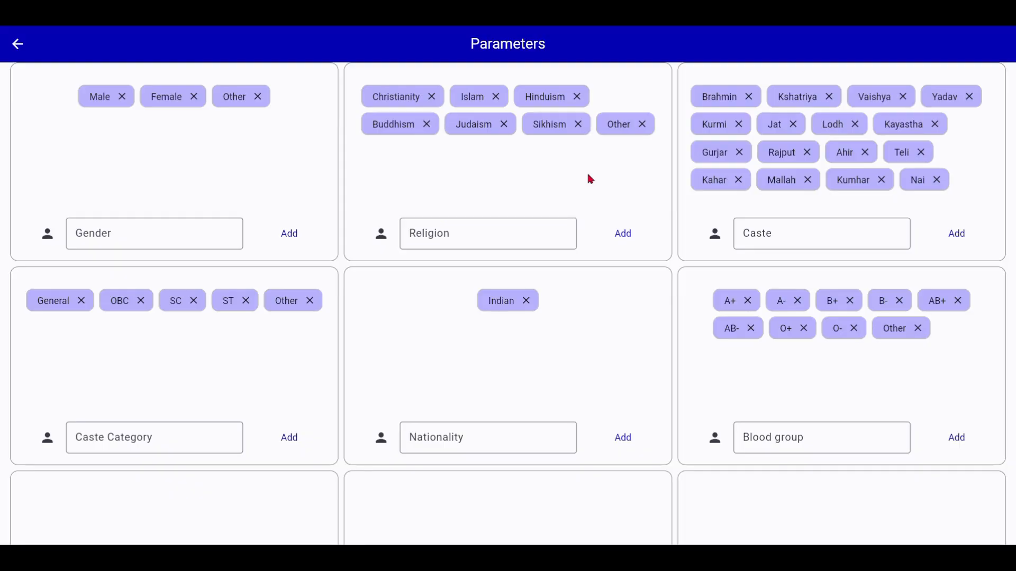
Remove the Mallah and Kumhar entries from the Caste list.
left_click(778, 227)
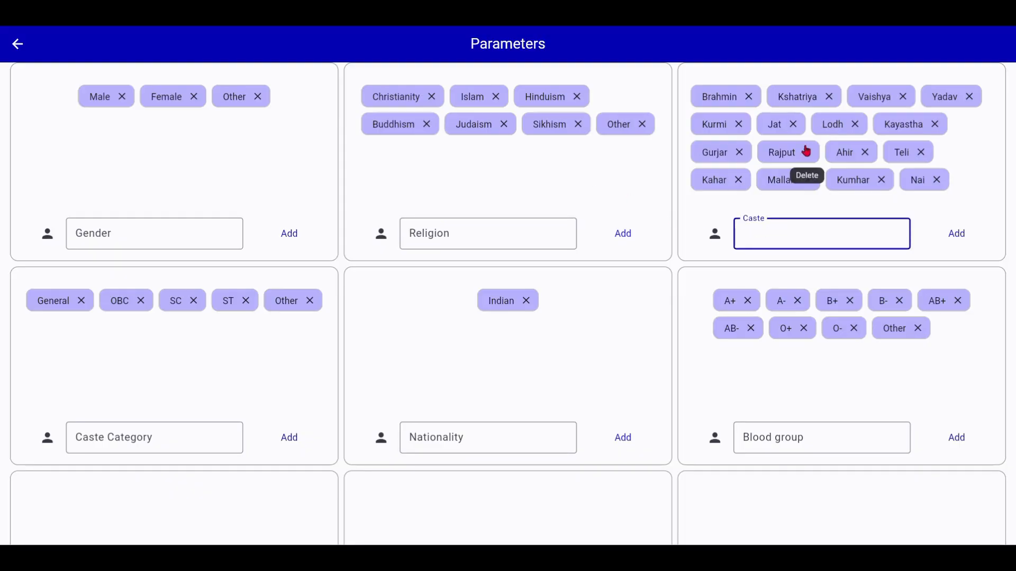
scroll(805, 150, "down", 10)
scroll(806, 152, "down", 3)
scroll(805, 151, "up", 10)
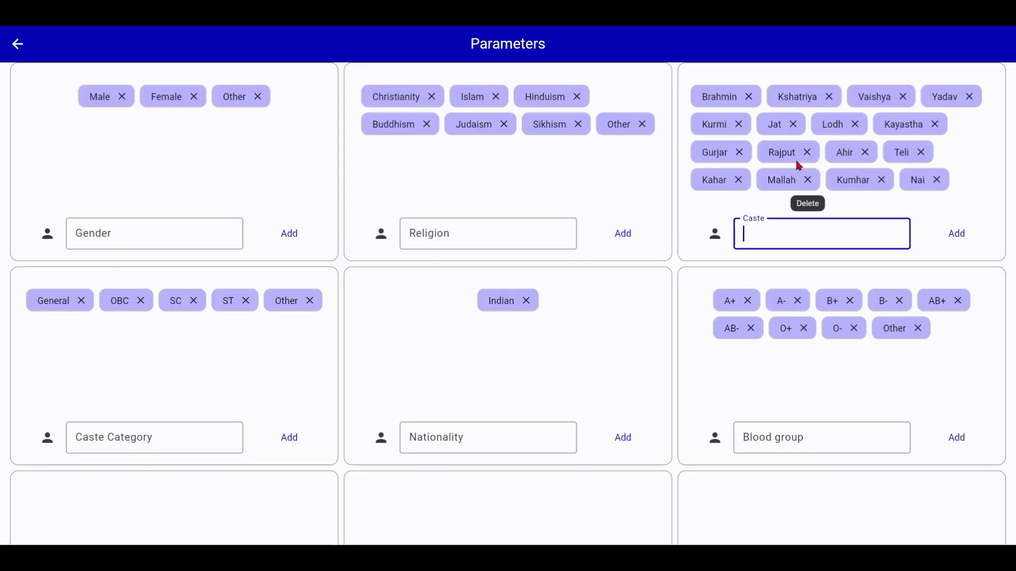
left_click(808, 181)
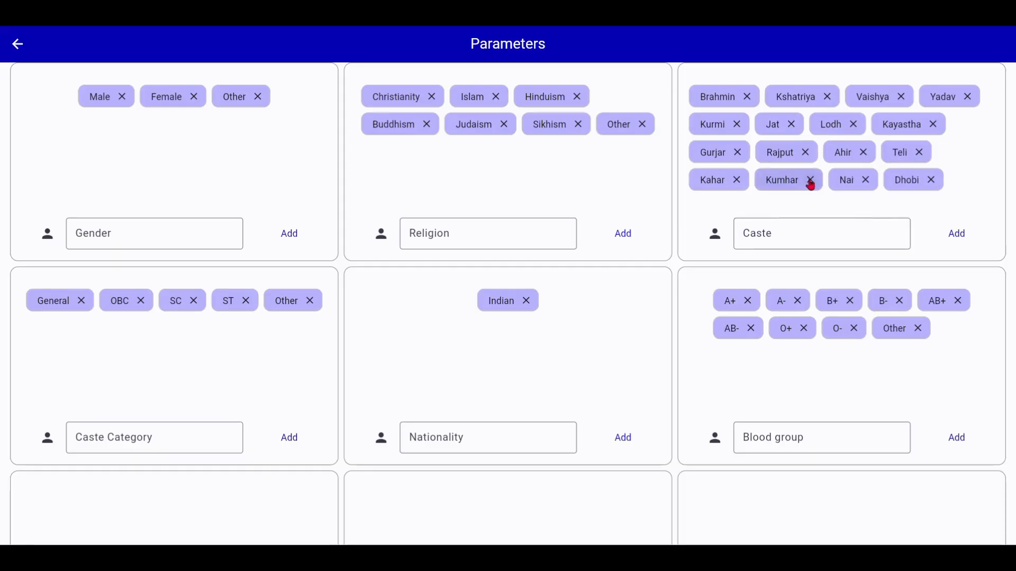
left_click(810, 181)
left_click(784, 233)
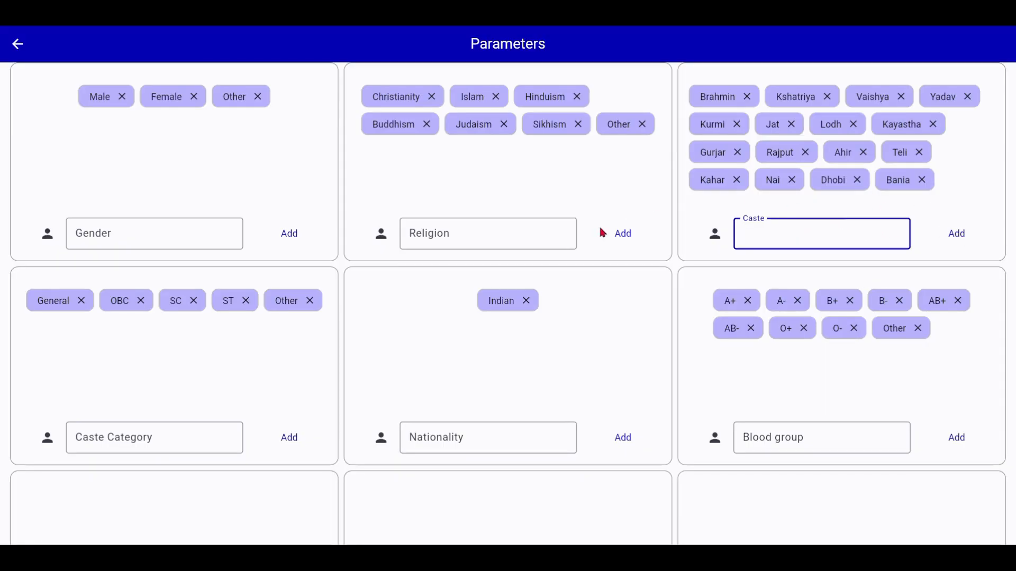
Examine the parameter lists from Caste Category and Nationality through the address fields to Board and Medium.
scroll(222, 349, "down", 1)
scroll(222, 347, "down", 1)
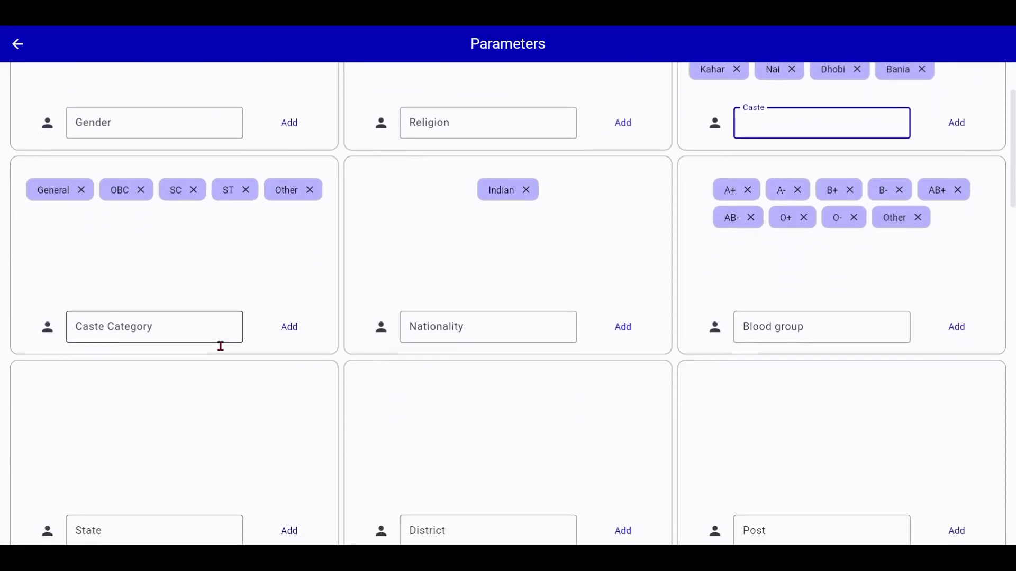
left_click(154, 312)
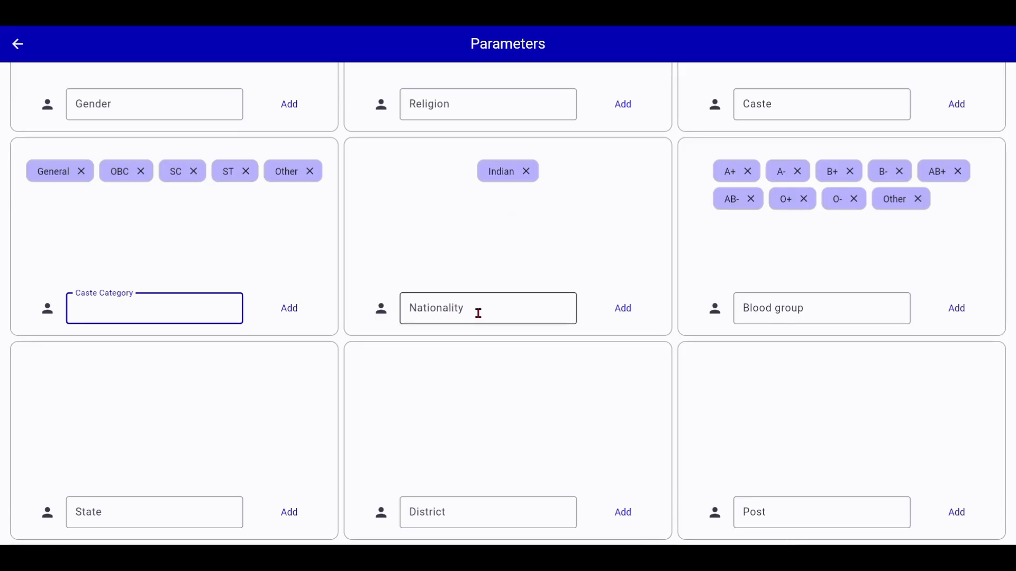
left_click(503, 307)
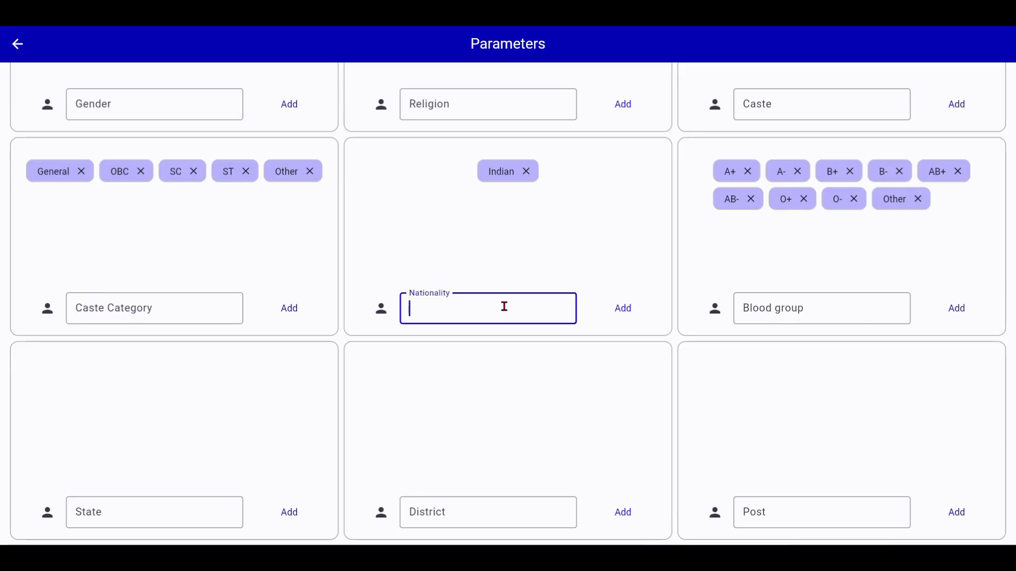
left_click(618, 318)
scroll(210, 381, "down", 4)
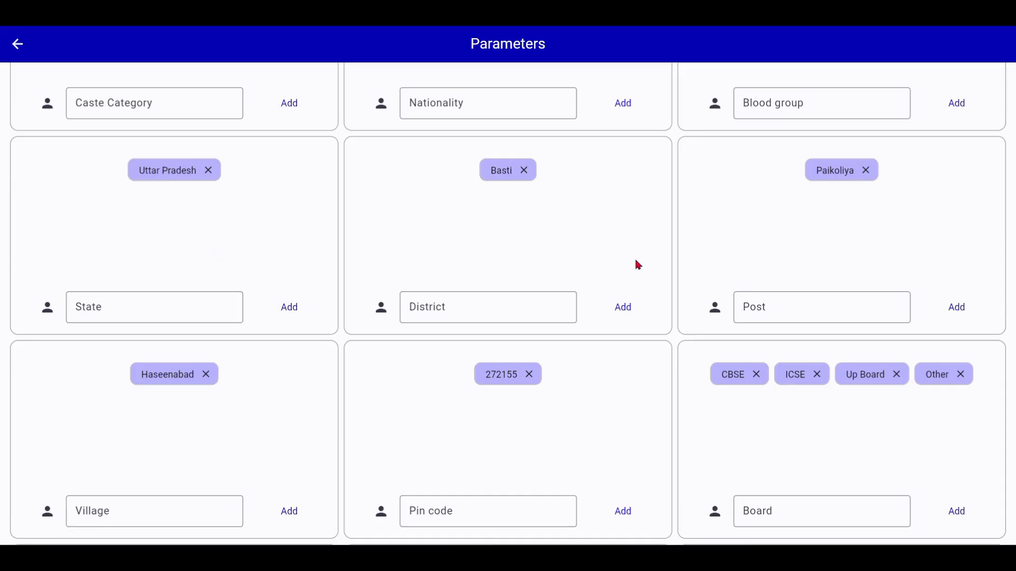
scroll(638, 264, "down", 5)
scroll(792, 465, "up", 1)
scroll(792, 464, "down", 3)
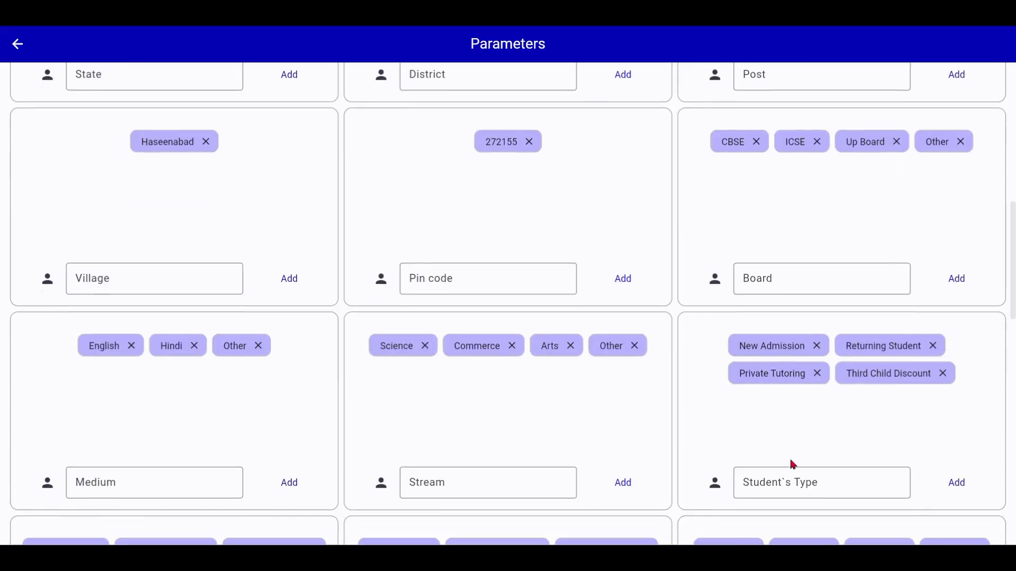
left_click(789, 252)
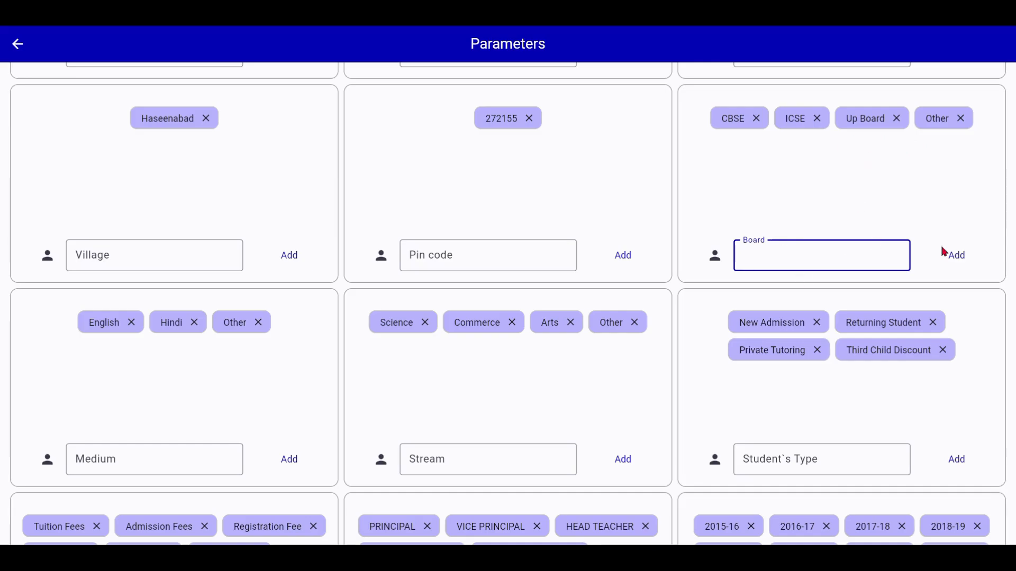
left_click(169, 457)
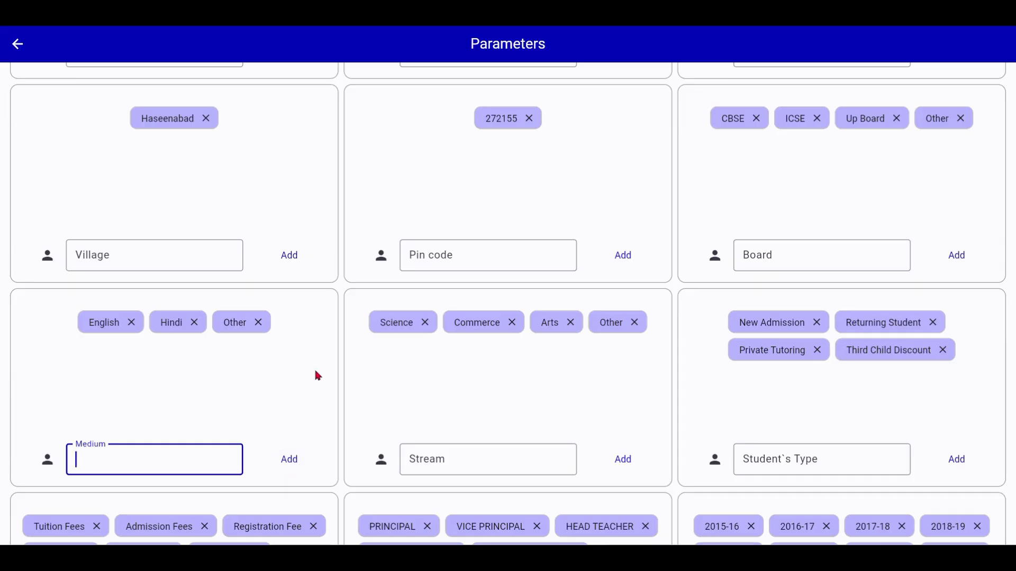
Add "Poor students" as a new entry in the Student's Type list.
scroll(318, 375, "down", 2)
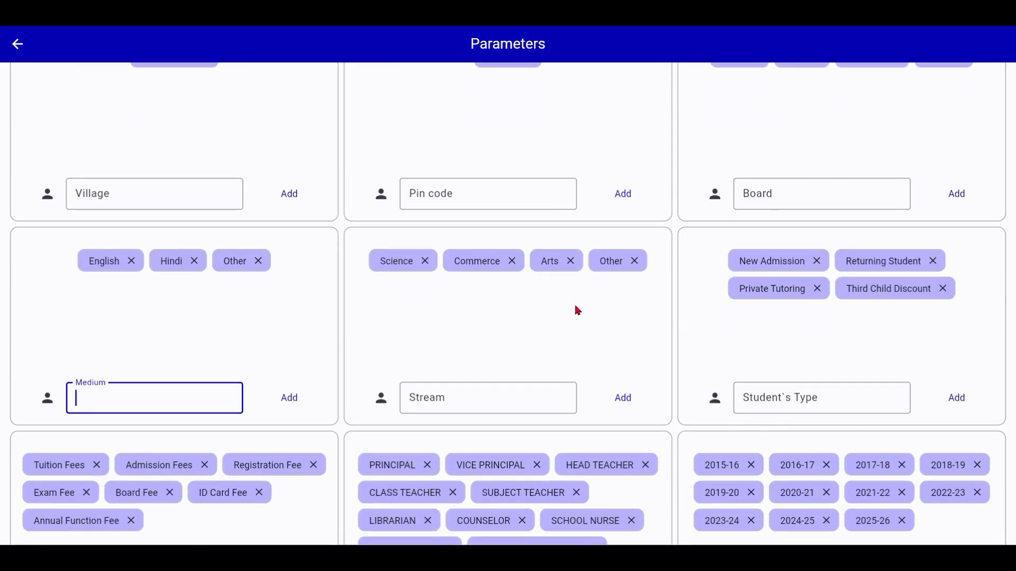
left_click(774, 392)
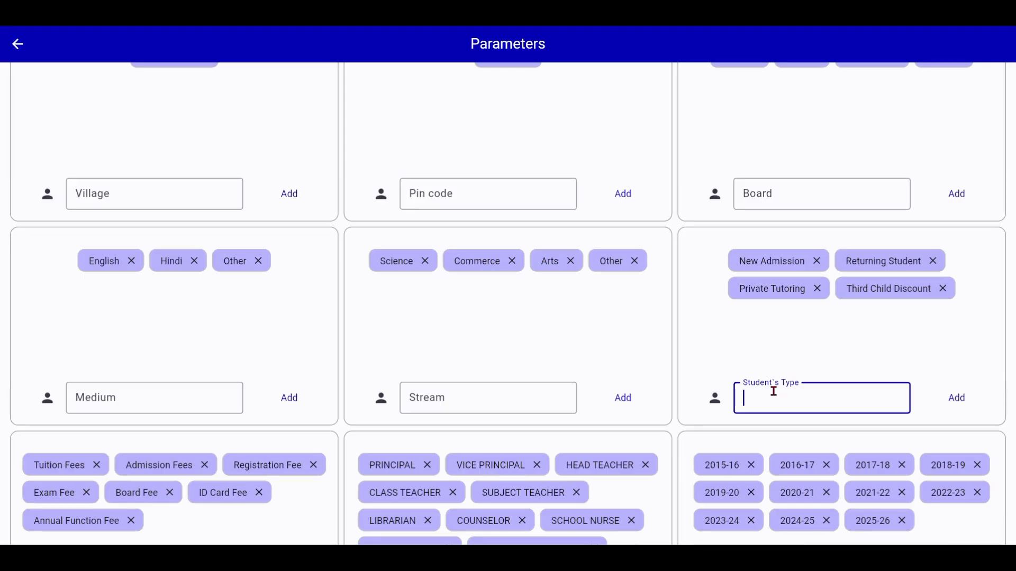
type("Poor students")
left_click(957, 404)
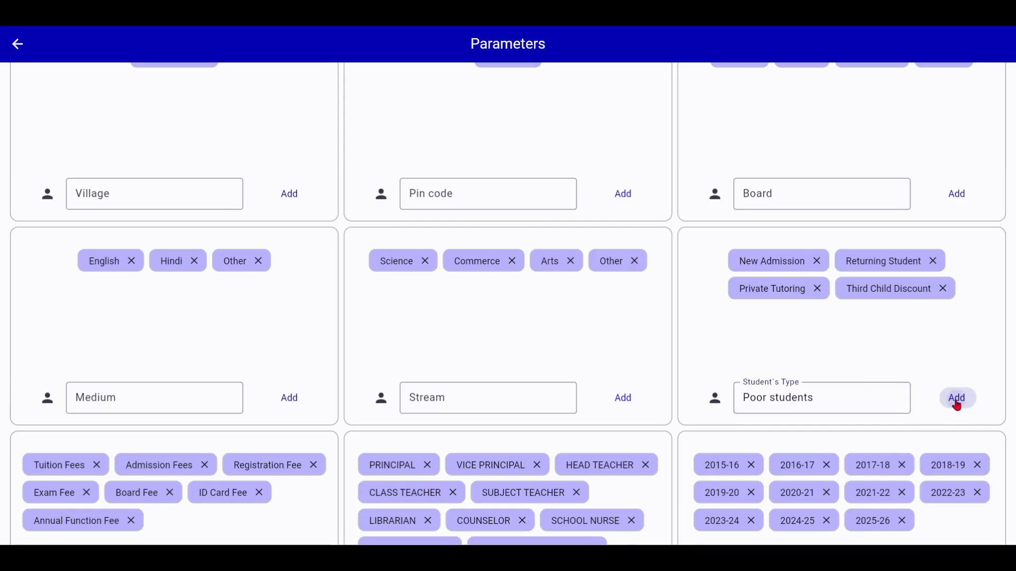
scroll(872, 344, "down", 1)
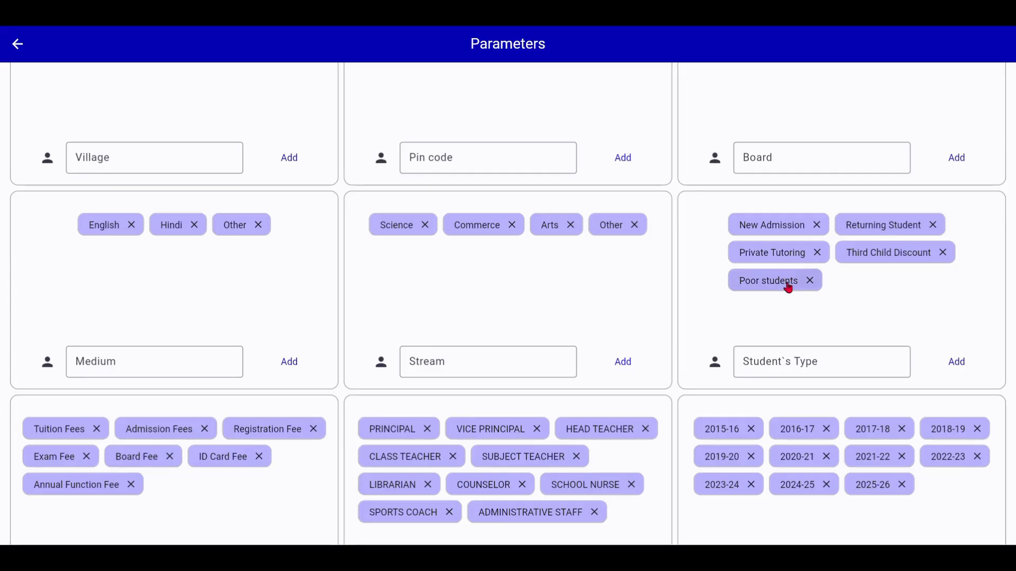
Examine the Fee Item, Staff Roles and Sessions parameter lists, including the further staff role entries.
scroll(446, 362, "down", 4)
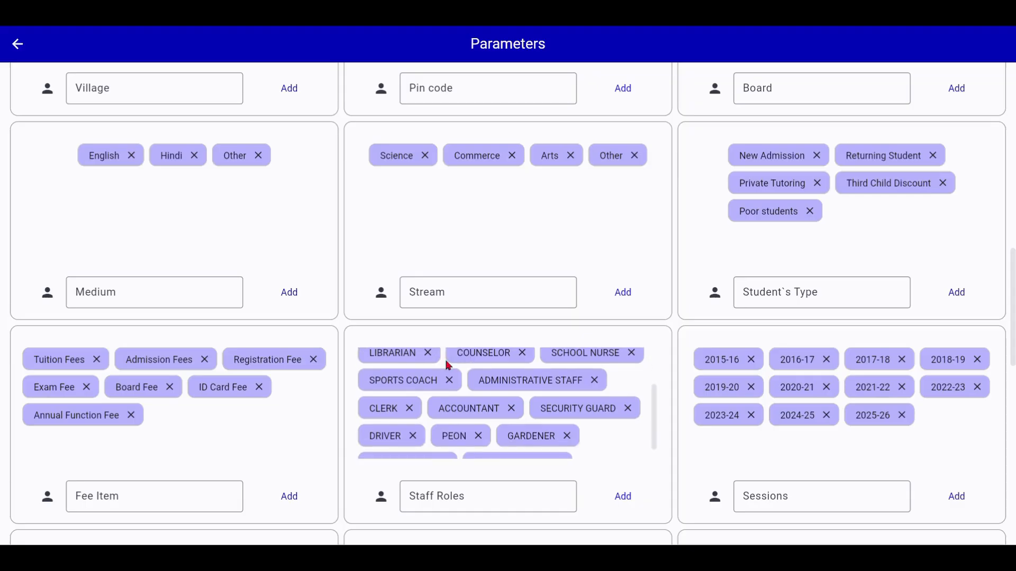
left_click(133, 496)
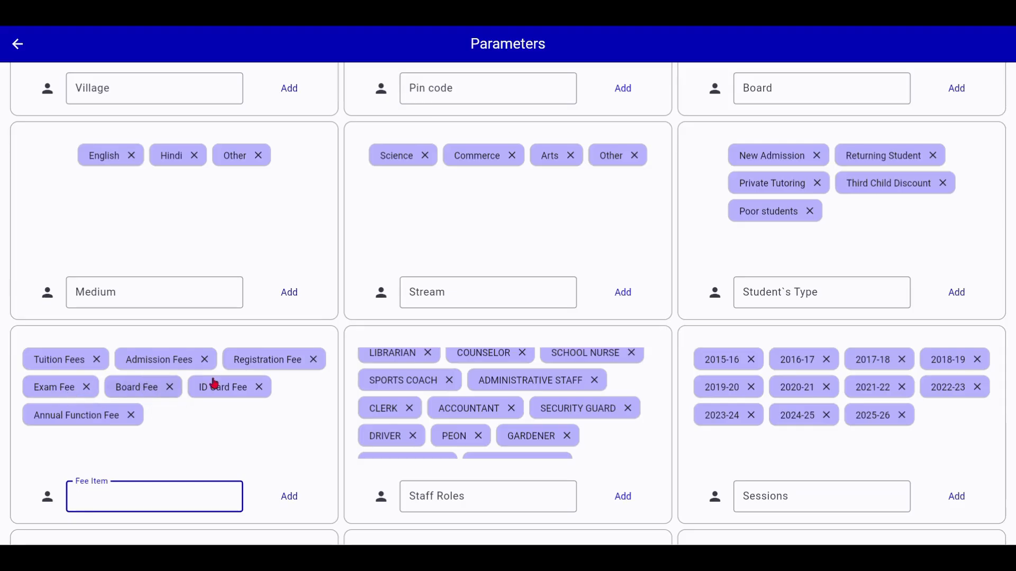
scroll(231, 392, "down", 1)
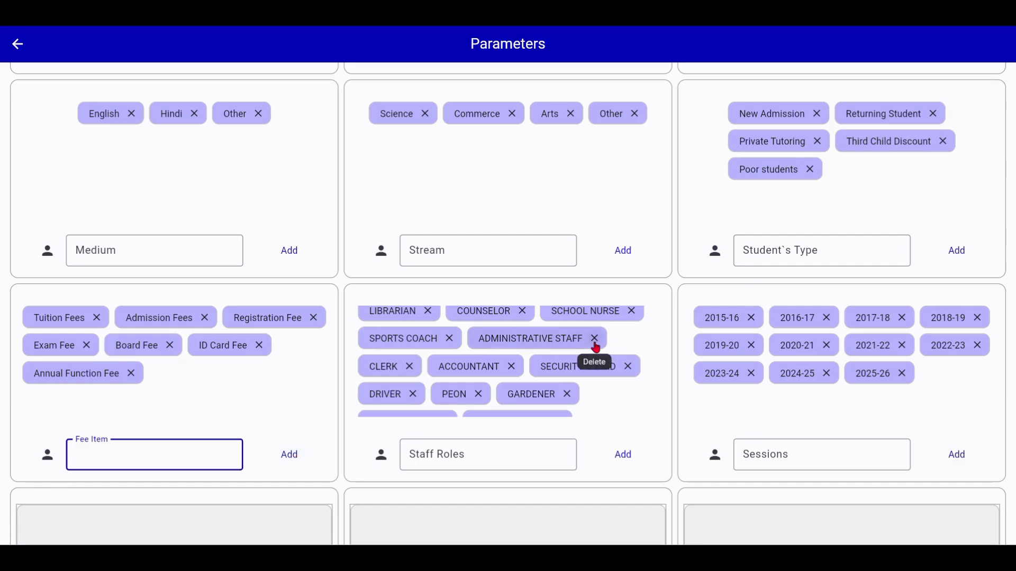
scroll(596, 346, "up", 3)
scroll(596, 346, "down", 4)
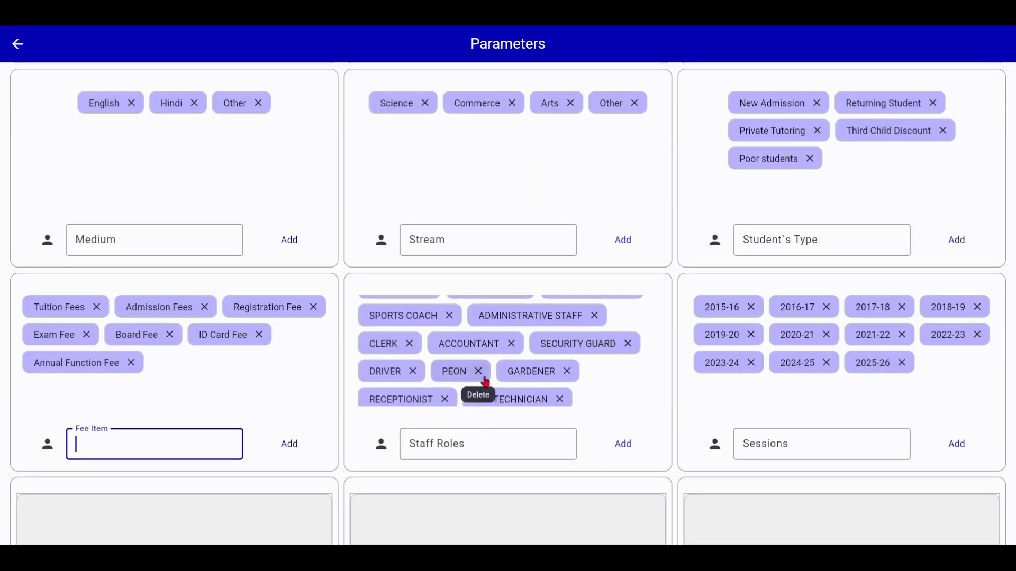
scroll(794, 383, "down", 1)
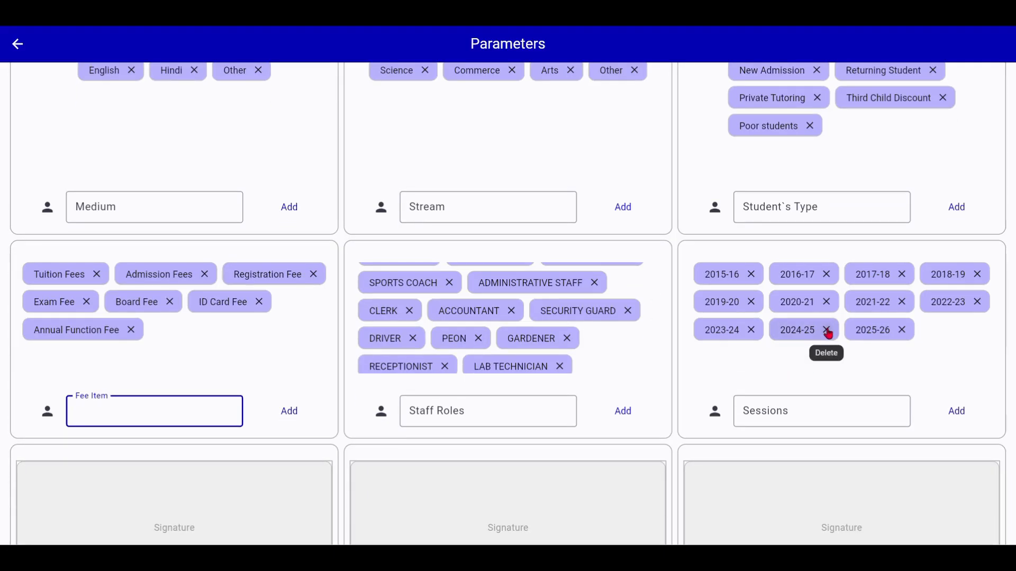
Remove all sessions from 2015-16 through 2024-25 from the Sessions list, keeping only 2025-26.
left_click(826, 330)
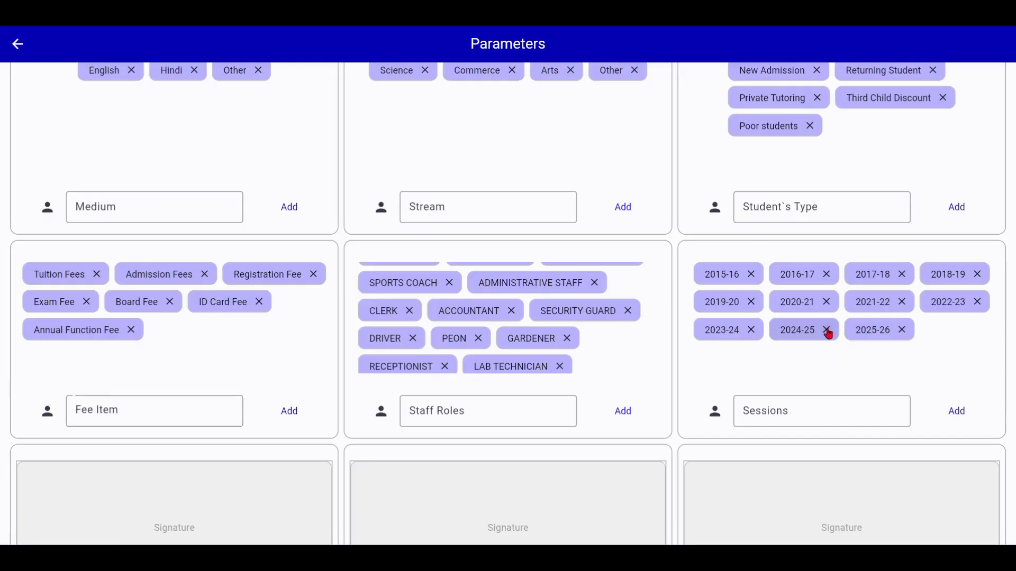
left_click(752, 335)
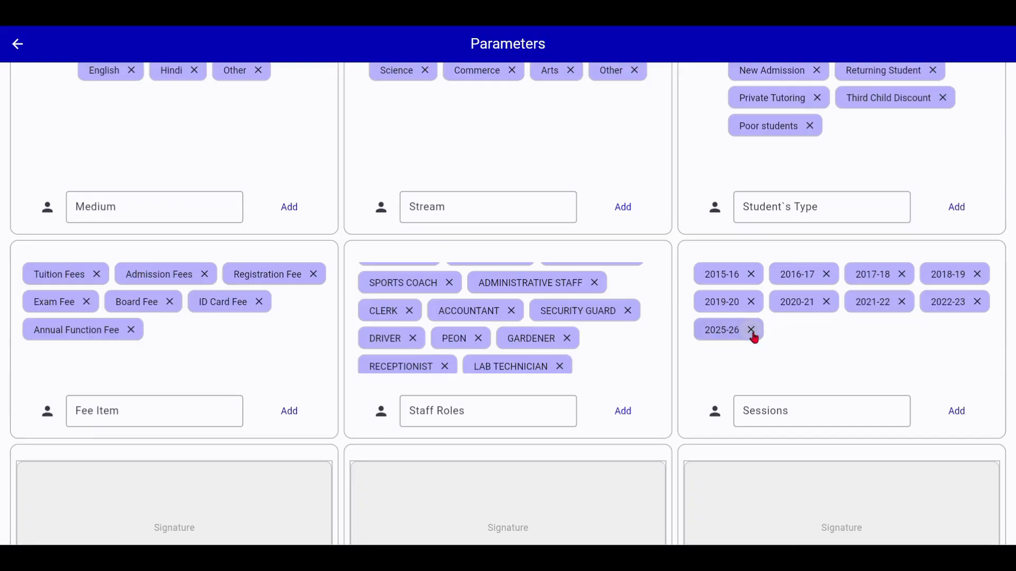
left_click(978, 303)
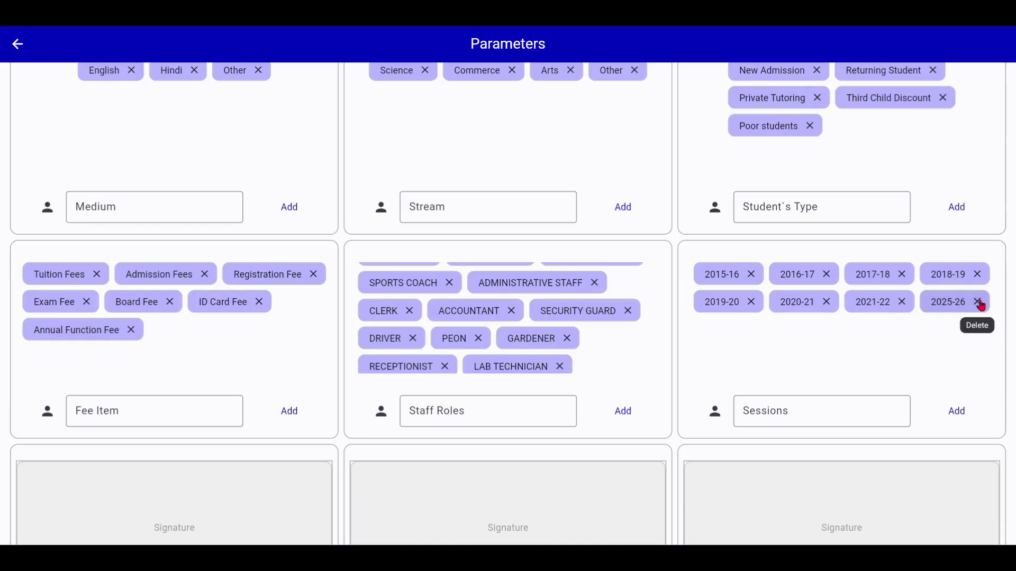
left_click(902, 306)
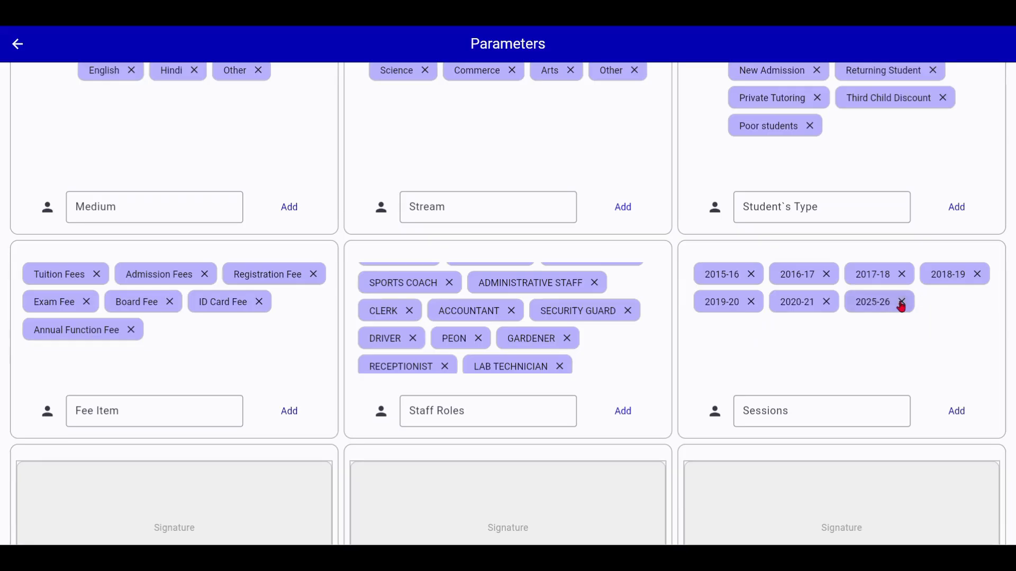
left_click(826, 308)
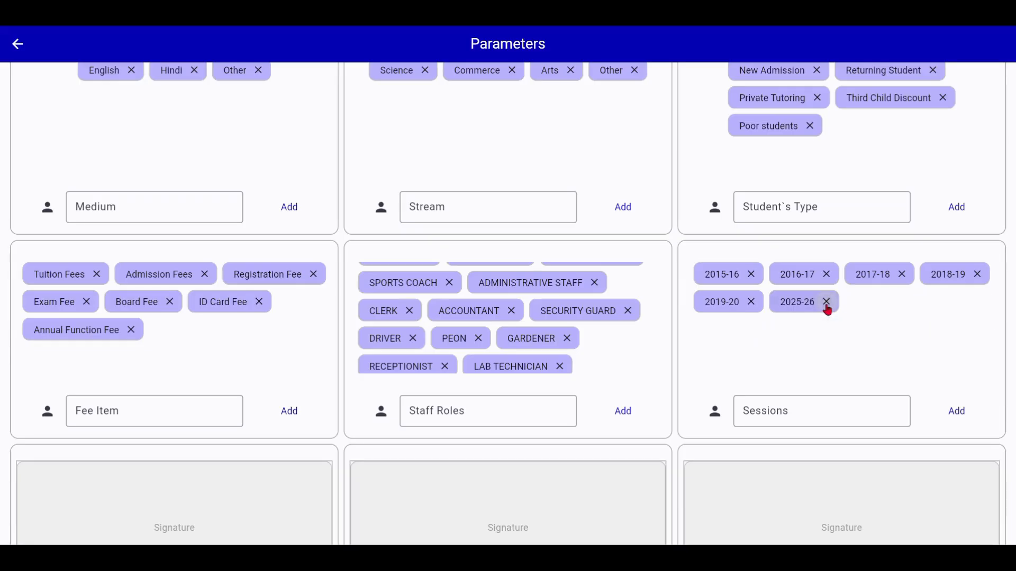
left_click(751, 306)
left_click(978, 275)
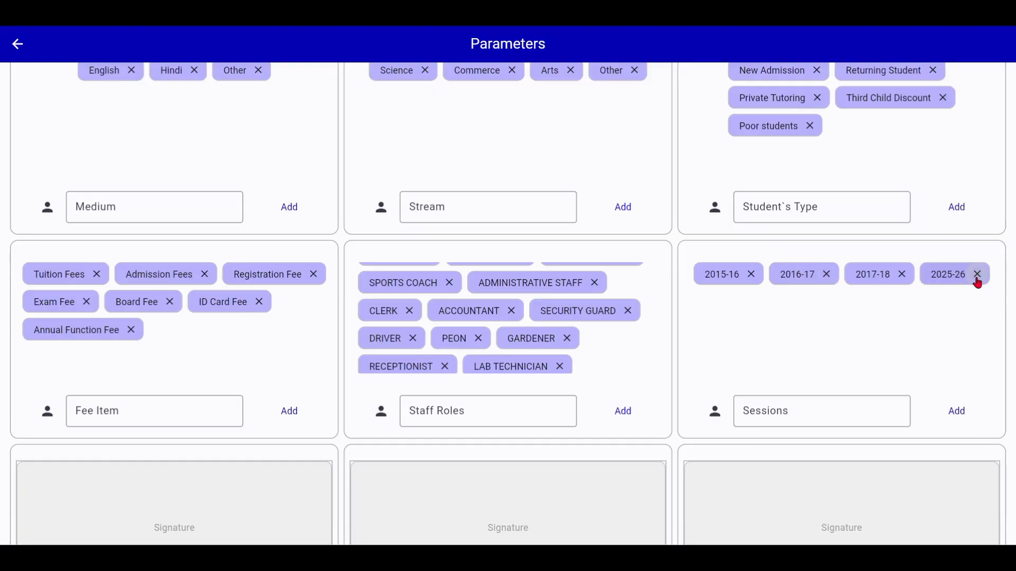
left_click(903, 275)
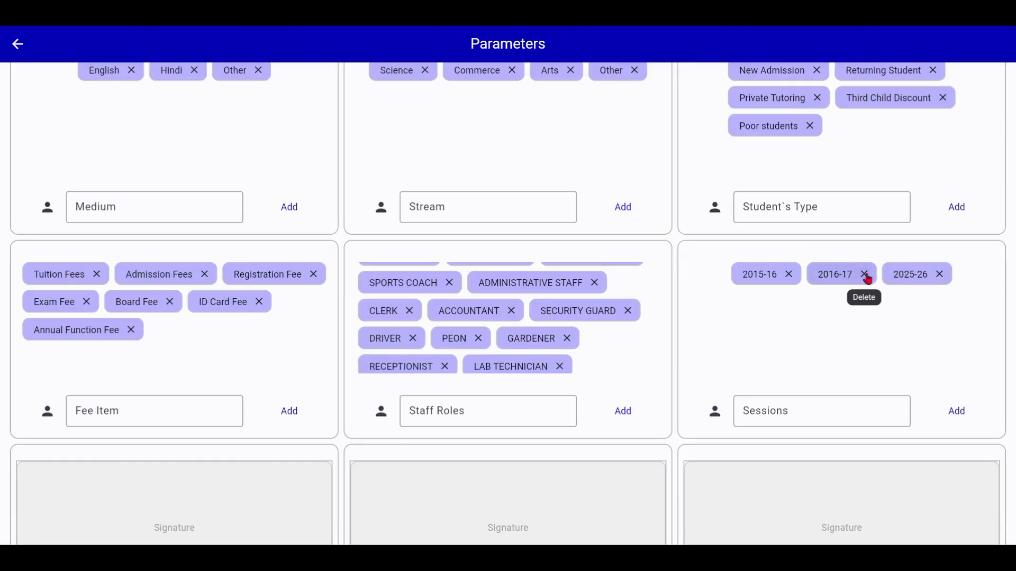
left_click(865, 276)
left_click(826, 275)
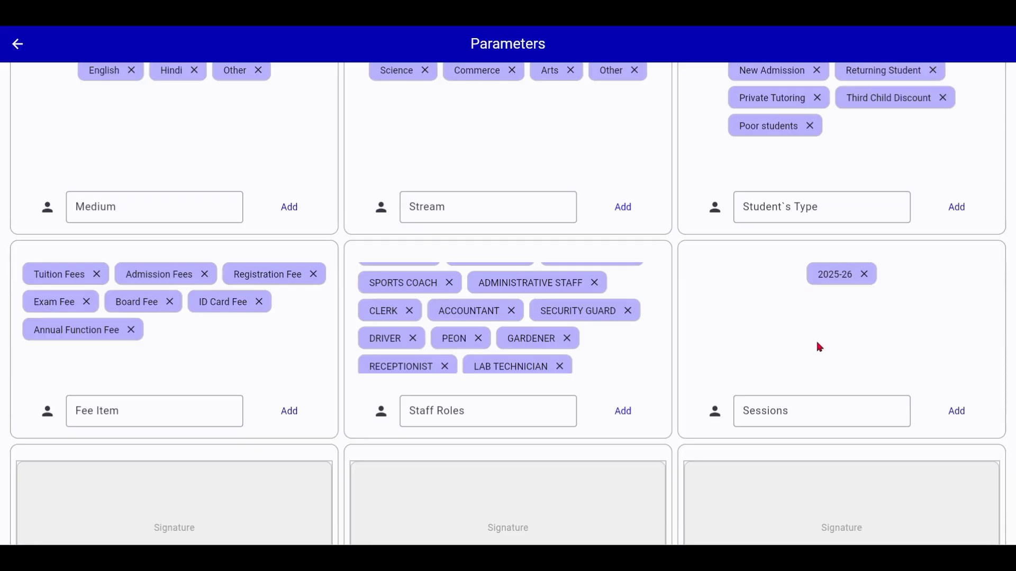
Examine the Sessions entry field and the Principal's Signature, Director's Signature and School Seal areas.
left_click(786, 413)
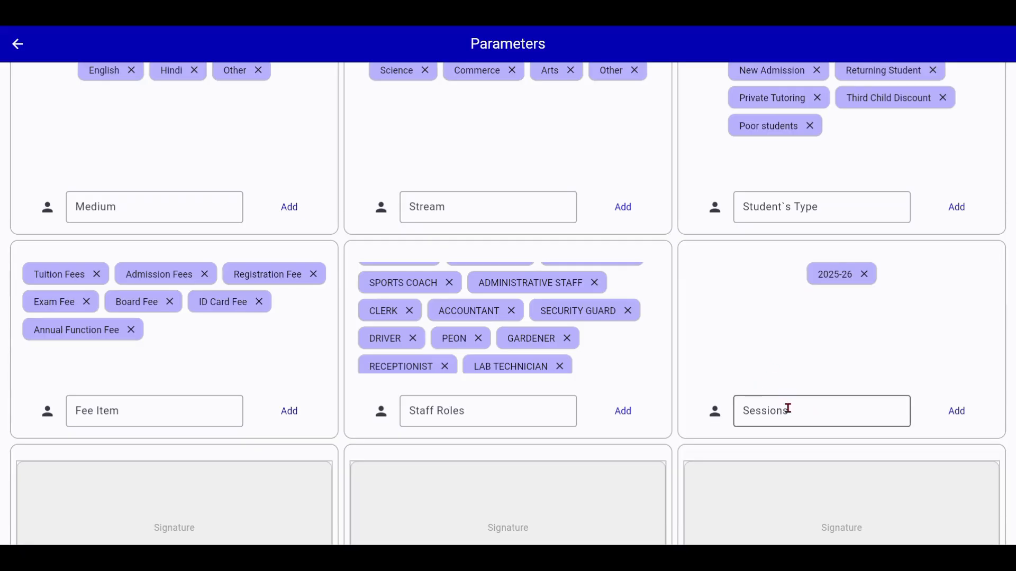
left_click(787, 409)
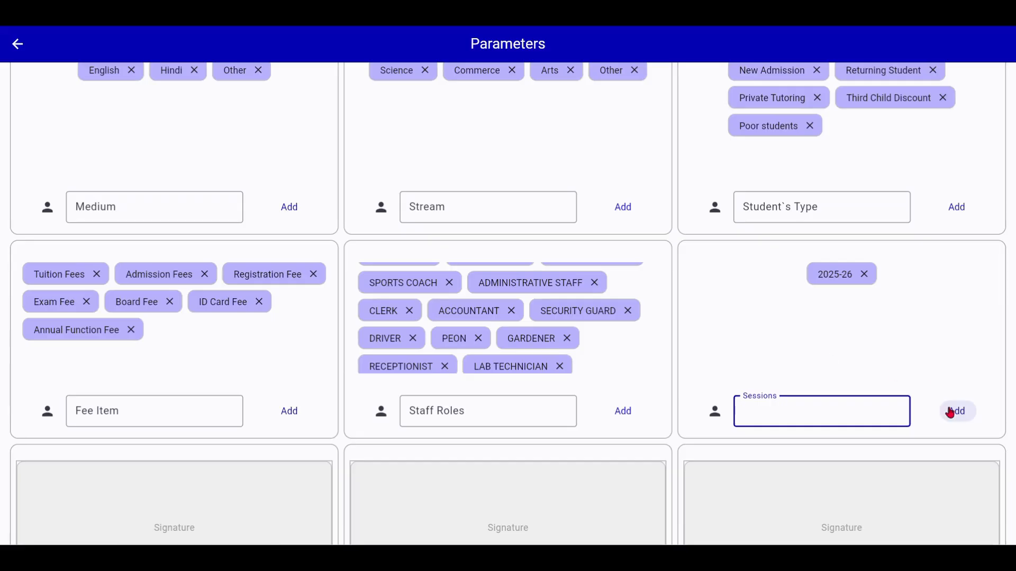
scroll(842, 366, "down", 3)
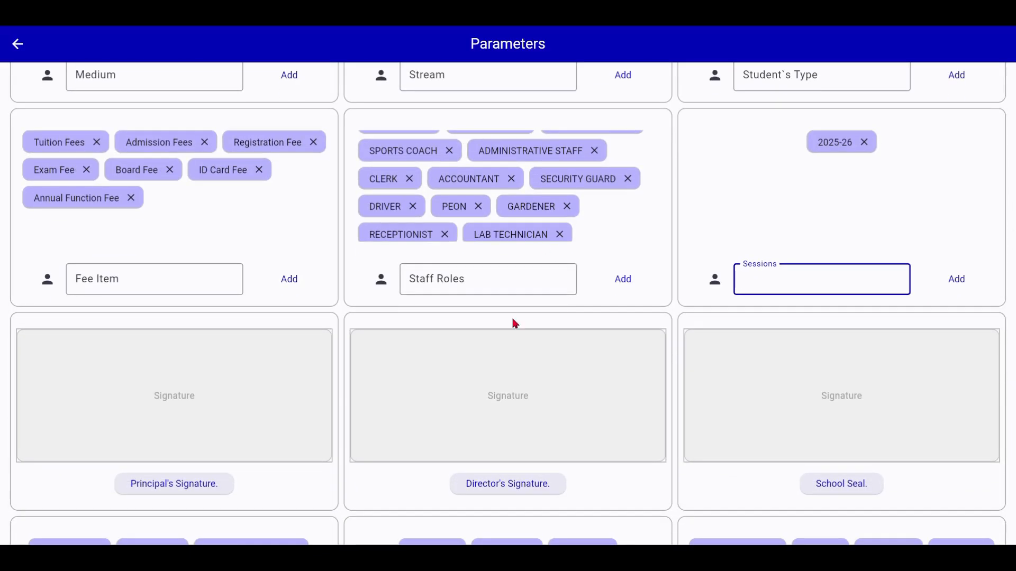
scroll(517, 393, "down", 4)
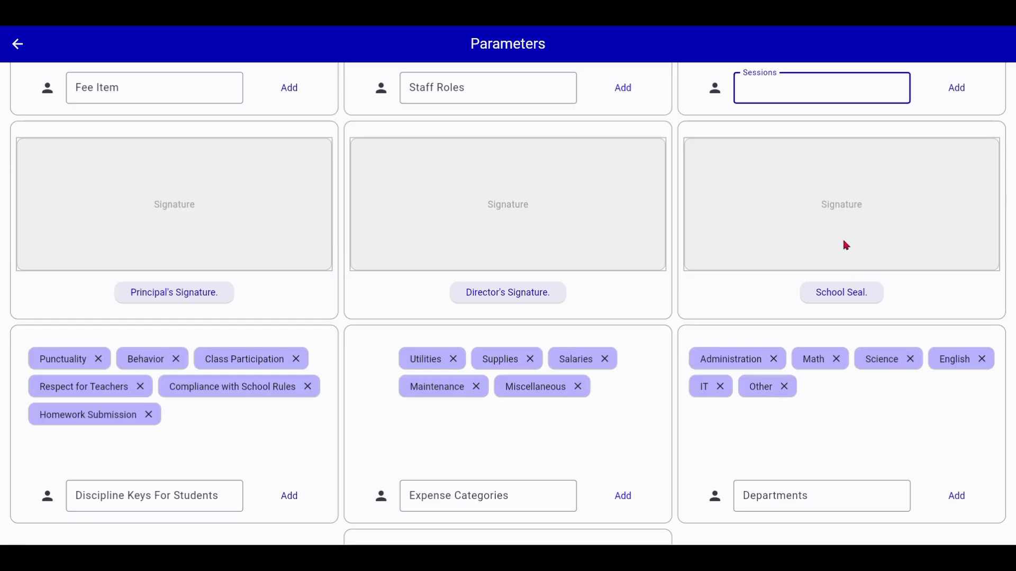
scroll(777, 246, "down", 2)
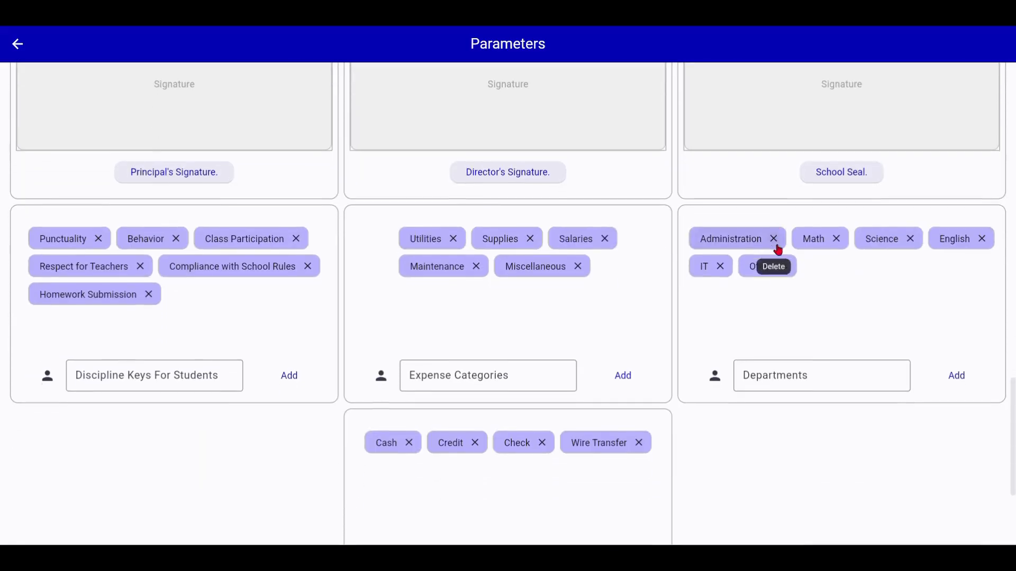
Examine the Discipline Keys For Students, Expense Categories, Departments and Payment Methods lists with their entry fields.
left_click(207, 363)
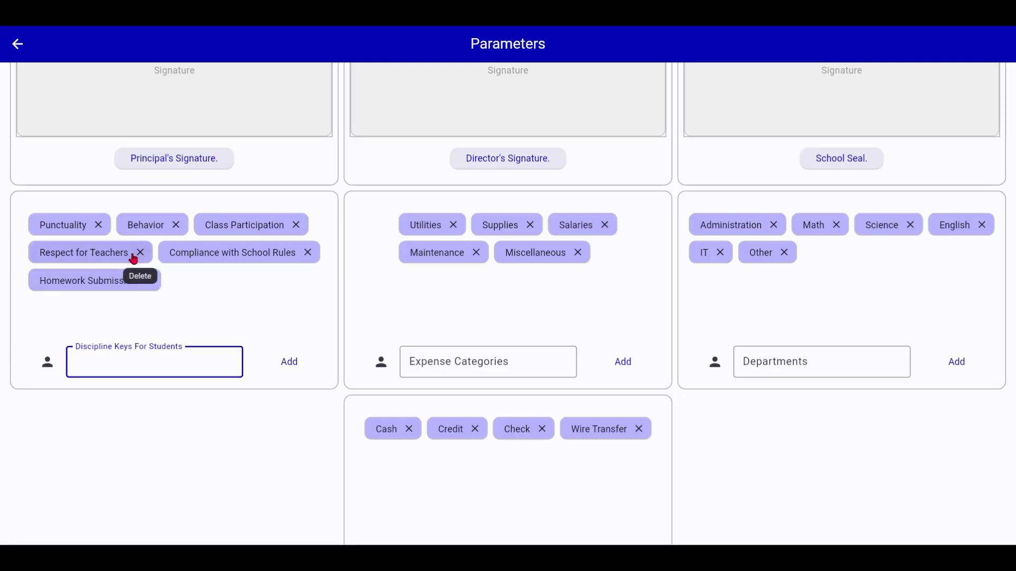
left_click(284, 361)
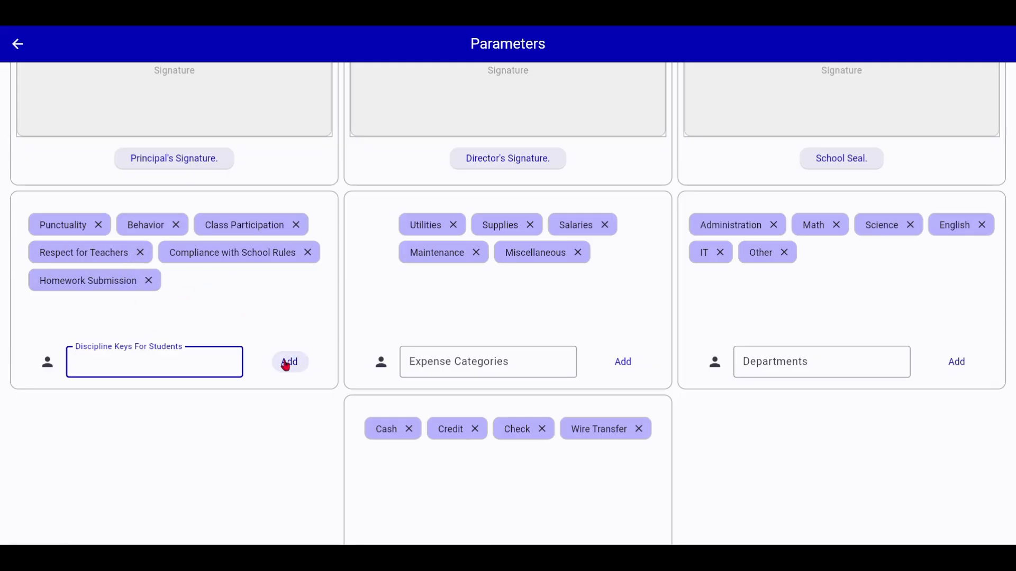
left_click(506, 301)
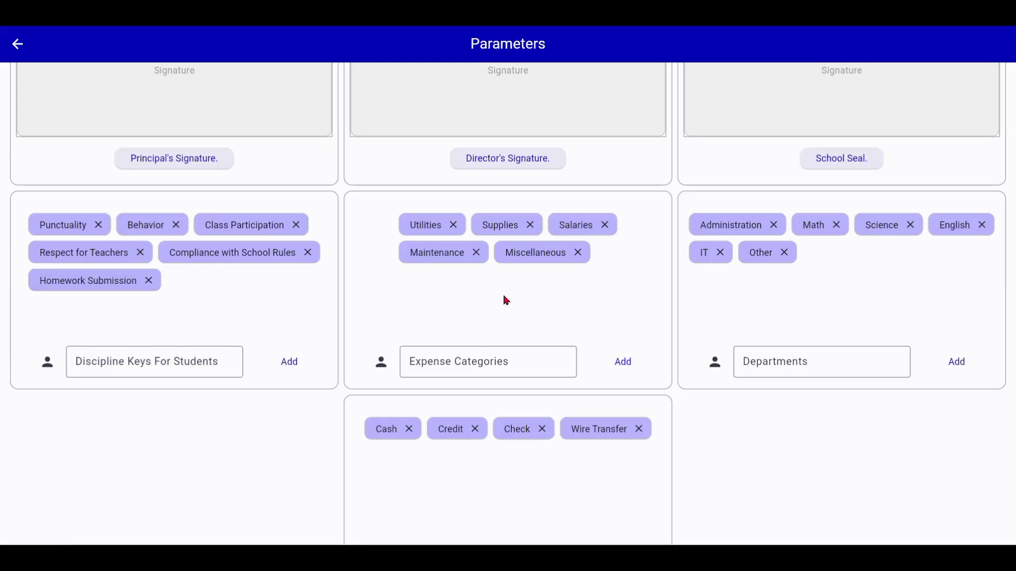
scroll(507, 301, "down", 1)
scroll(507, 301, "down", 1)
left_click(774, 361)
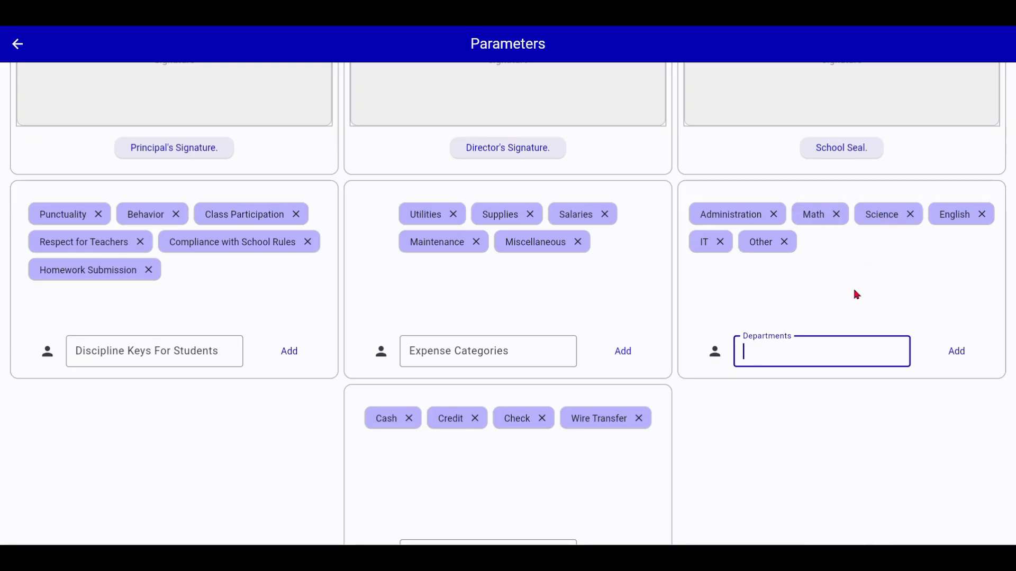
scroll(855, 291, "down", 3)
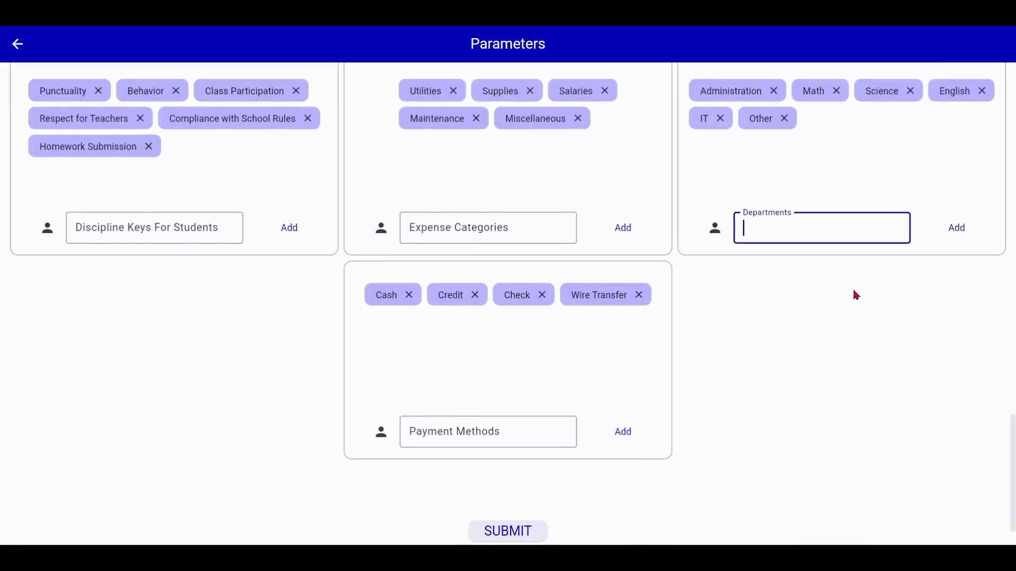
left_click(499, 424)
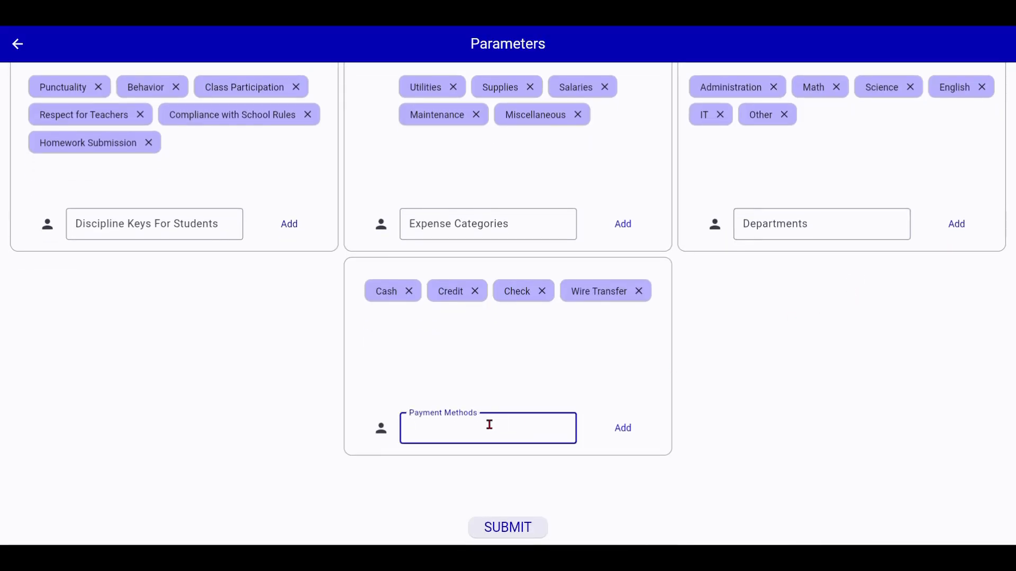
scroll(513, 330, "down", 1)
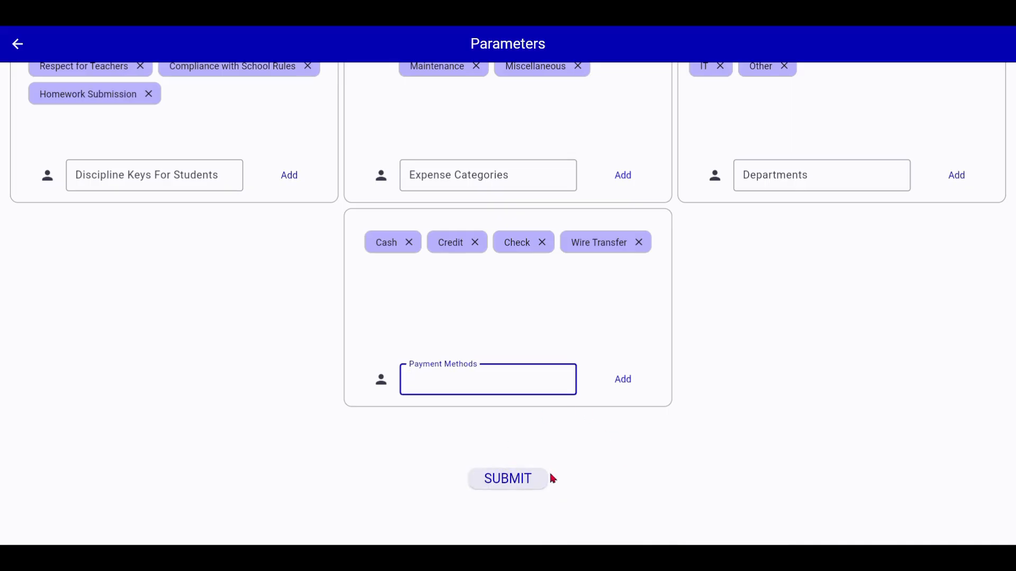
Submit the updated school parameters and return to the dashboard.
scroll(576, 413, "up", 20)
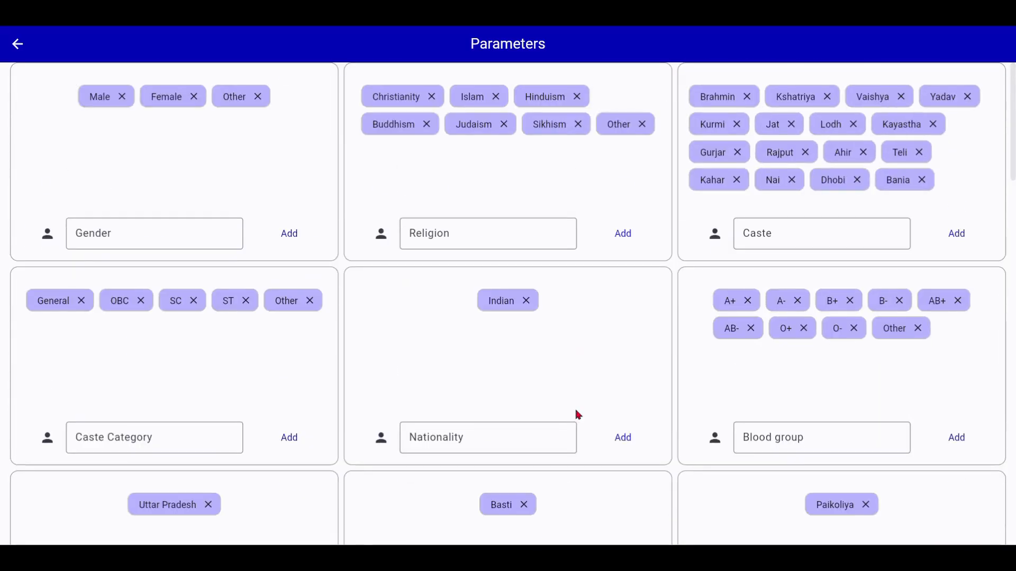
scroll(577, 414, "down", 20)
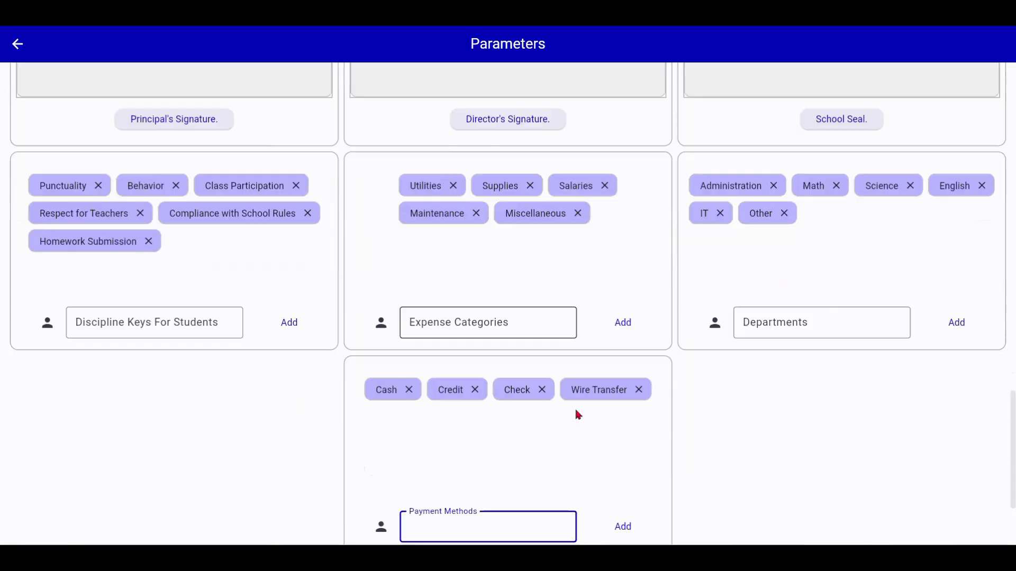
scroll(574, 406, "down", 3)
left_click(512, 478)
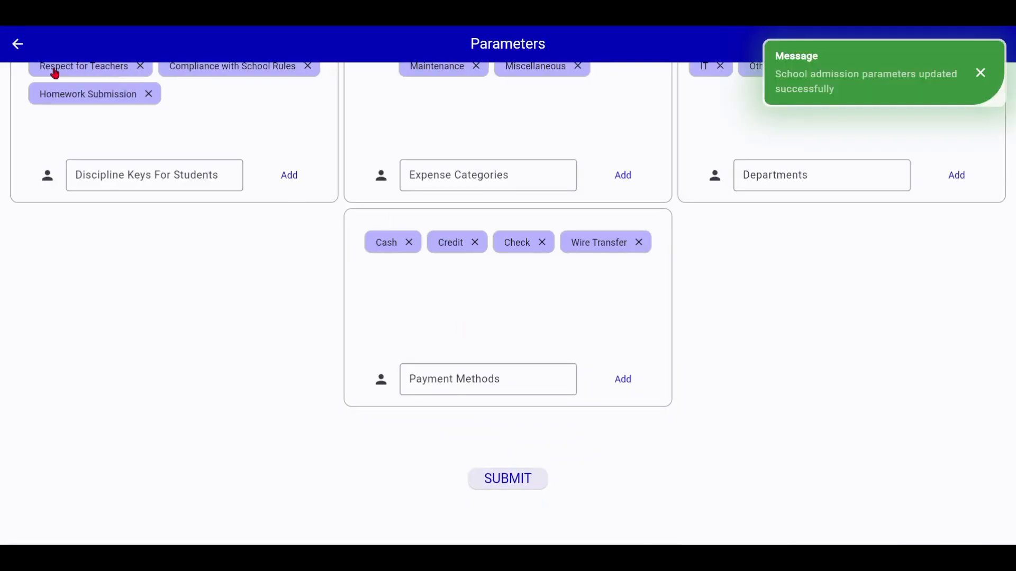
left_click(19, 46)
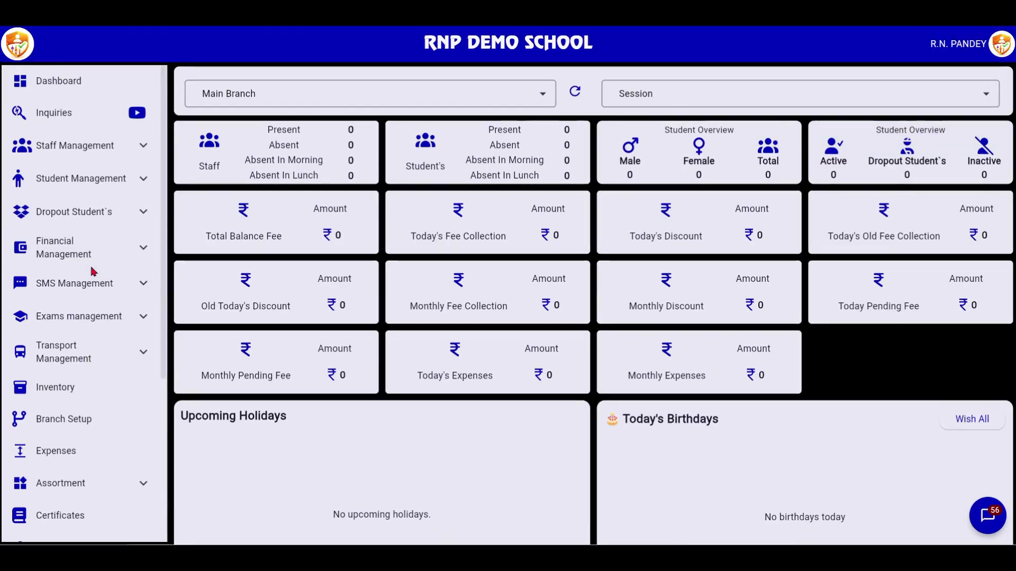
Examine the dashboard's navigation entries and the options under Staff Management.
scroll(83, 387, "down", 5)
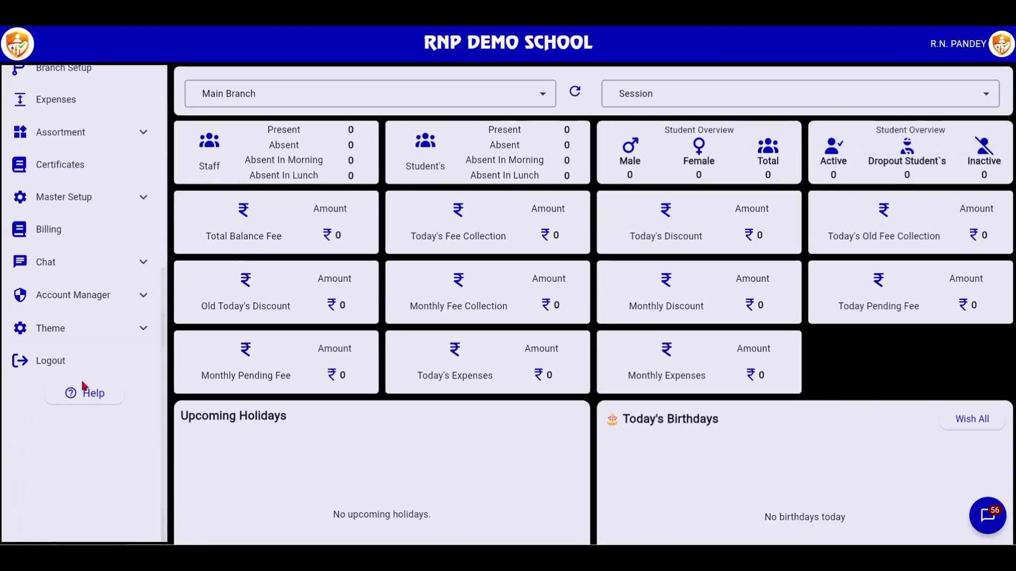
scroll(83, 387, "up", 5)
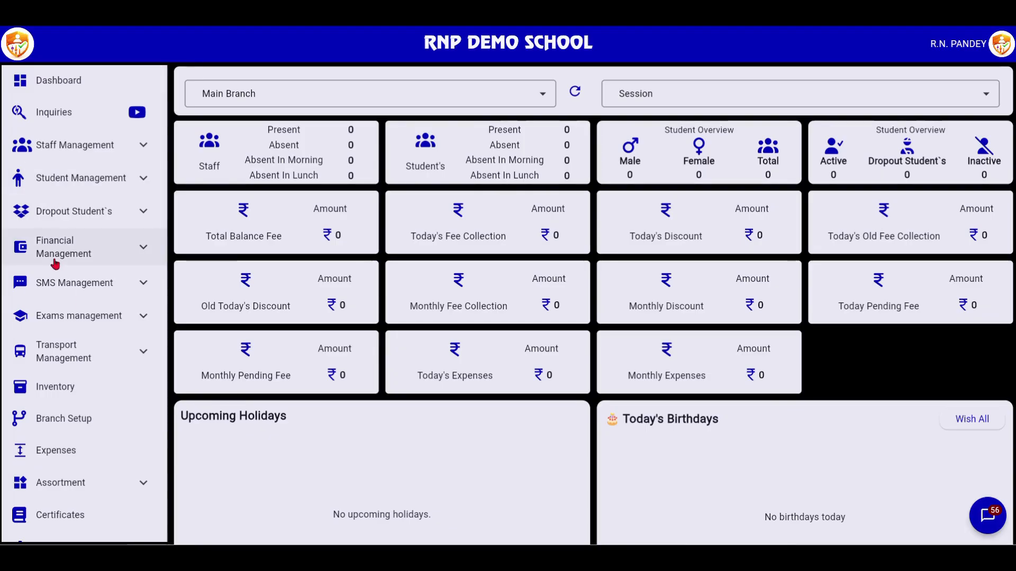
left_click(80, 141)
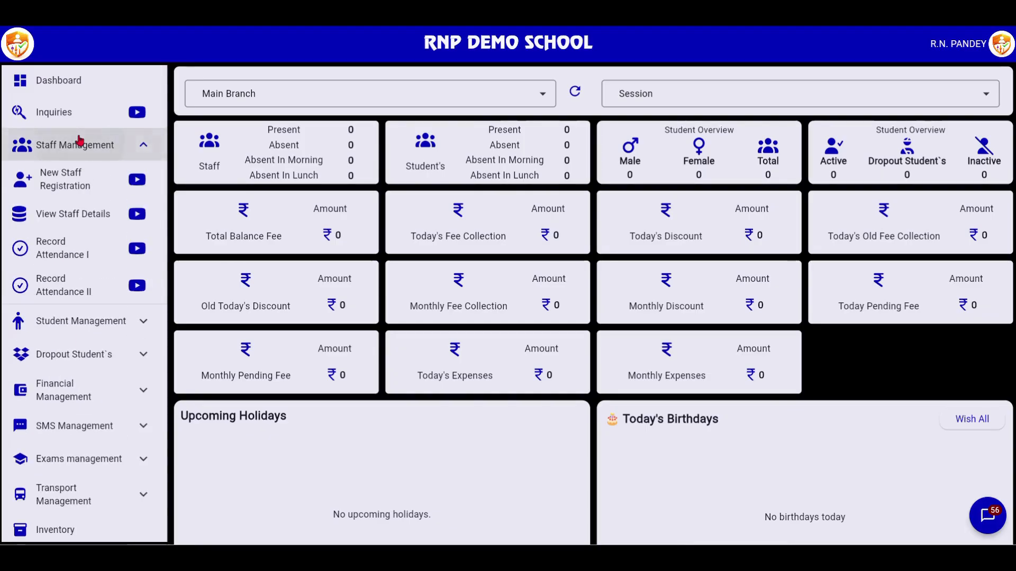
left_click(78, 141)
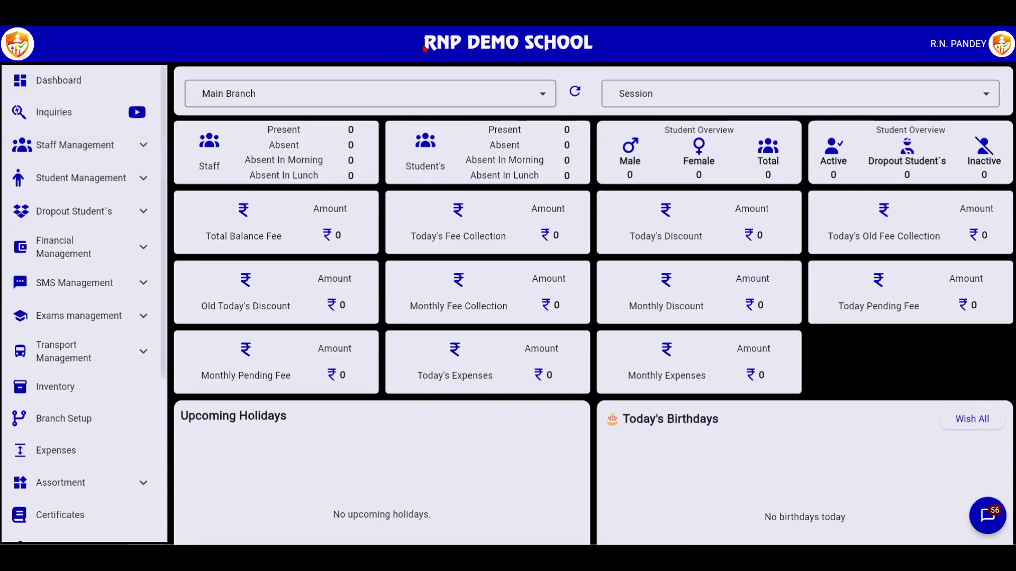